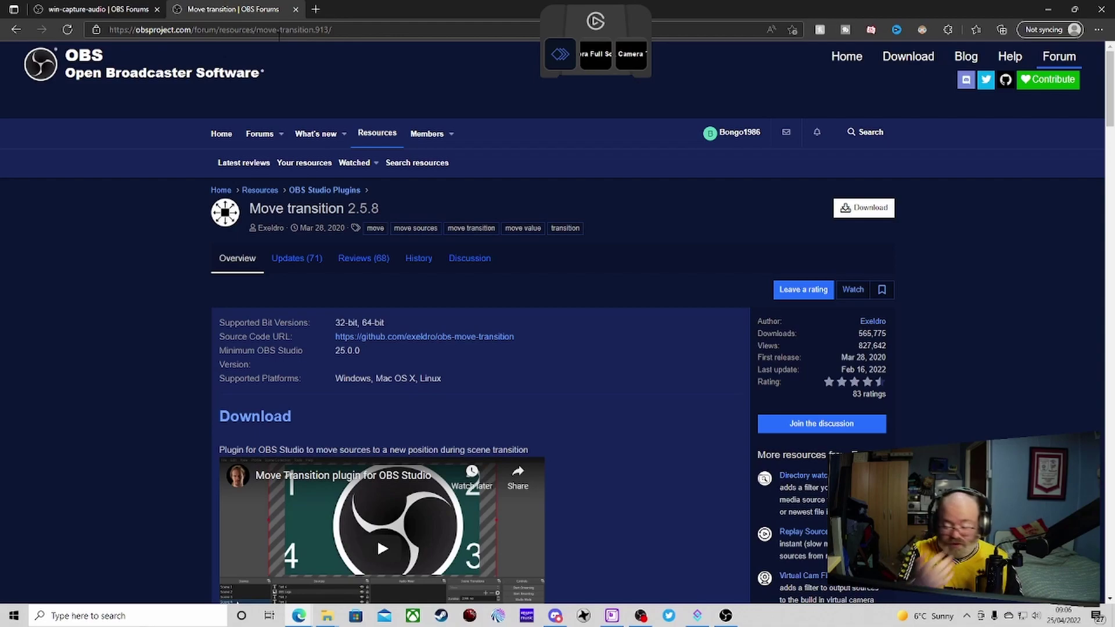
- Bring up the win-capture-audio v2.2.2-beta plugin page in the OBS Forums
click(78, 10)
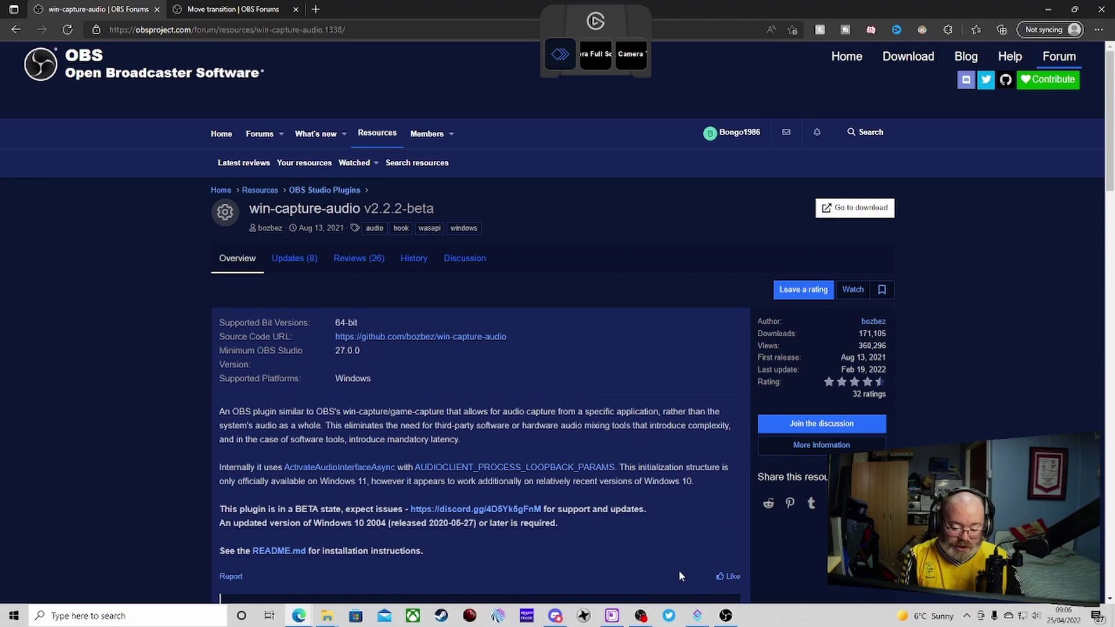
- In OBS, toggle the TTS scene's two removebg preview PNG sources until both are visible
click(663, 523)
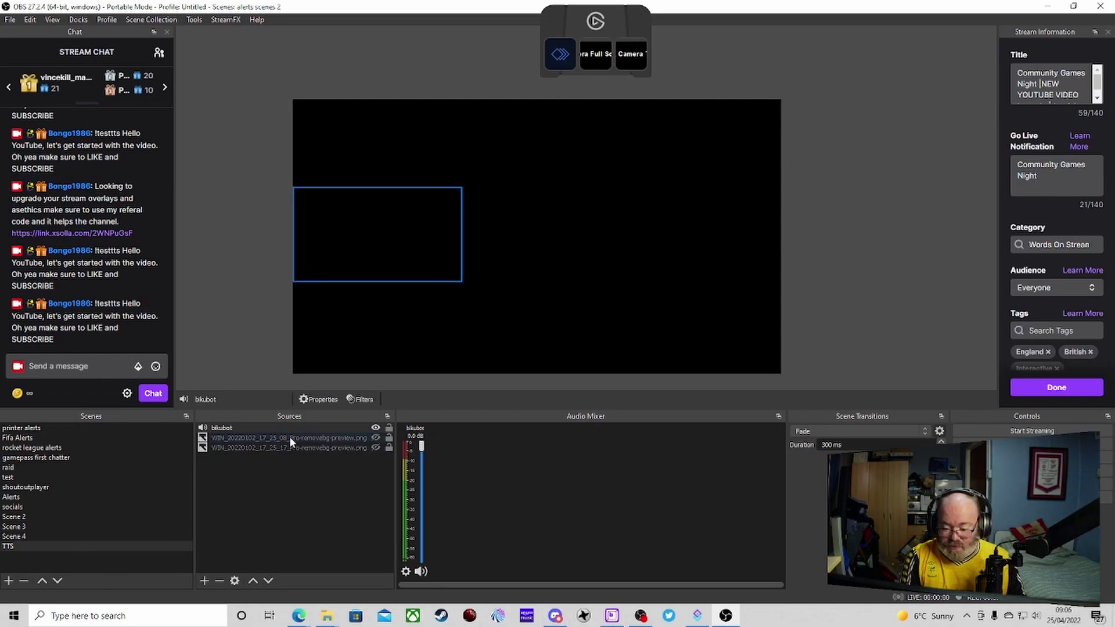
click(376, 438)
click(377, 448)
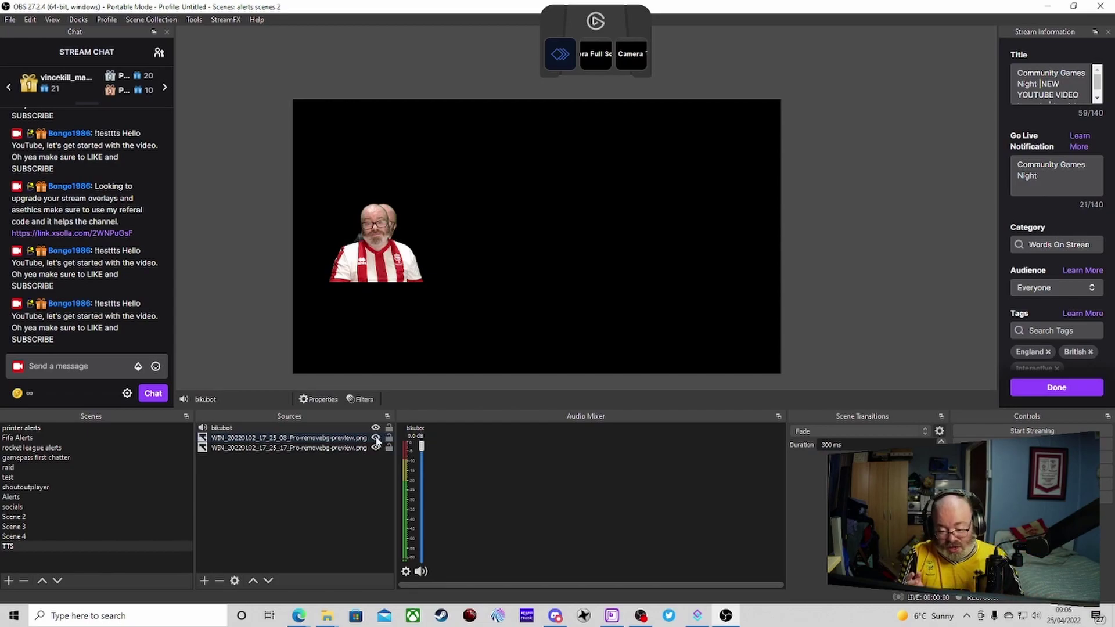
click(376, 438)
click(376, 439)
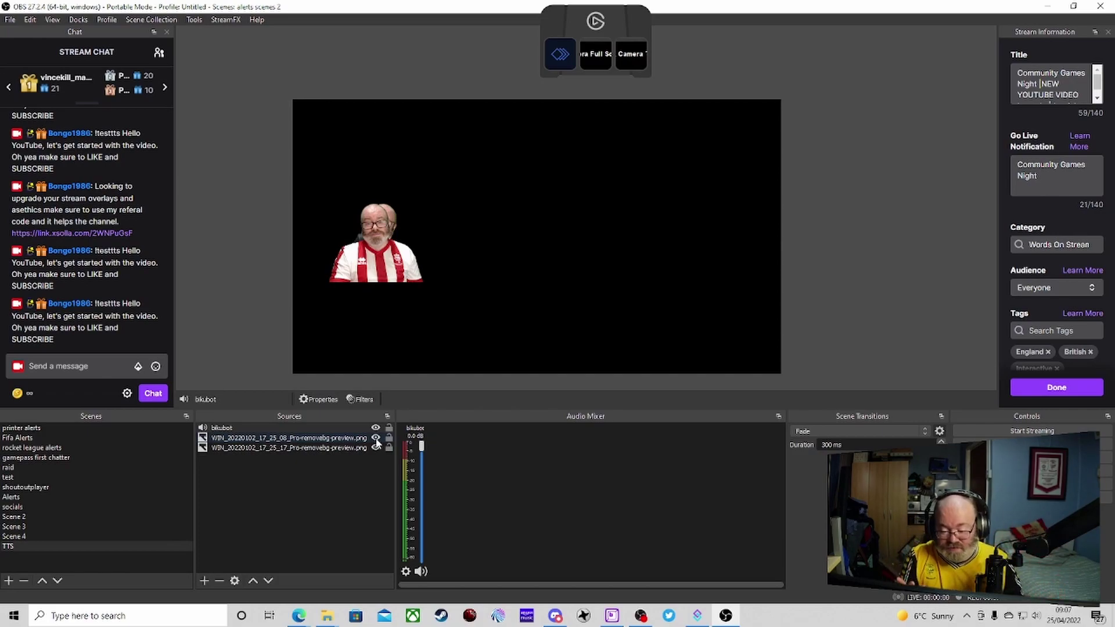
click(376, 438)
click(375, 447)
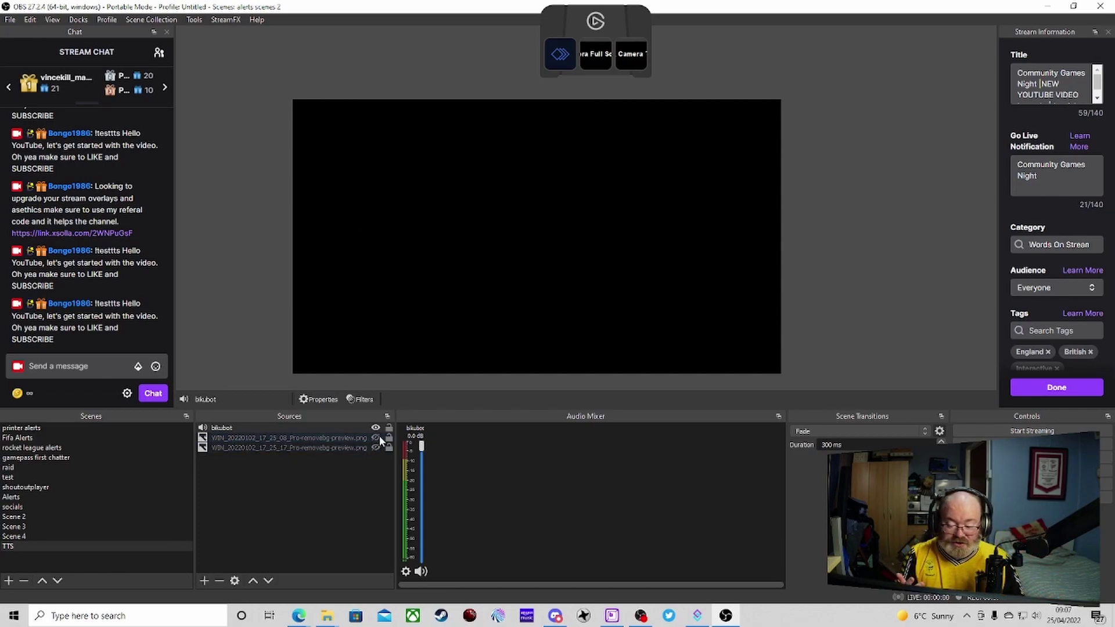
click(376, 438)
click(376, 447)
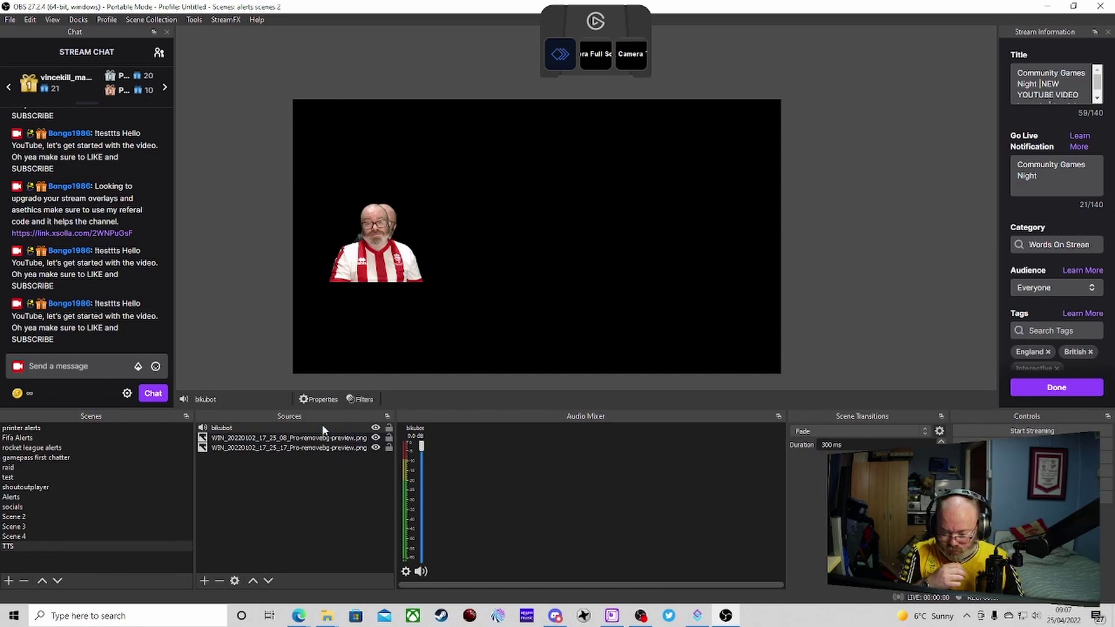
right_click(311, 466)
mouse_move(338, 475)
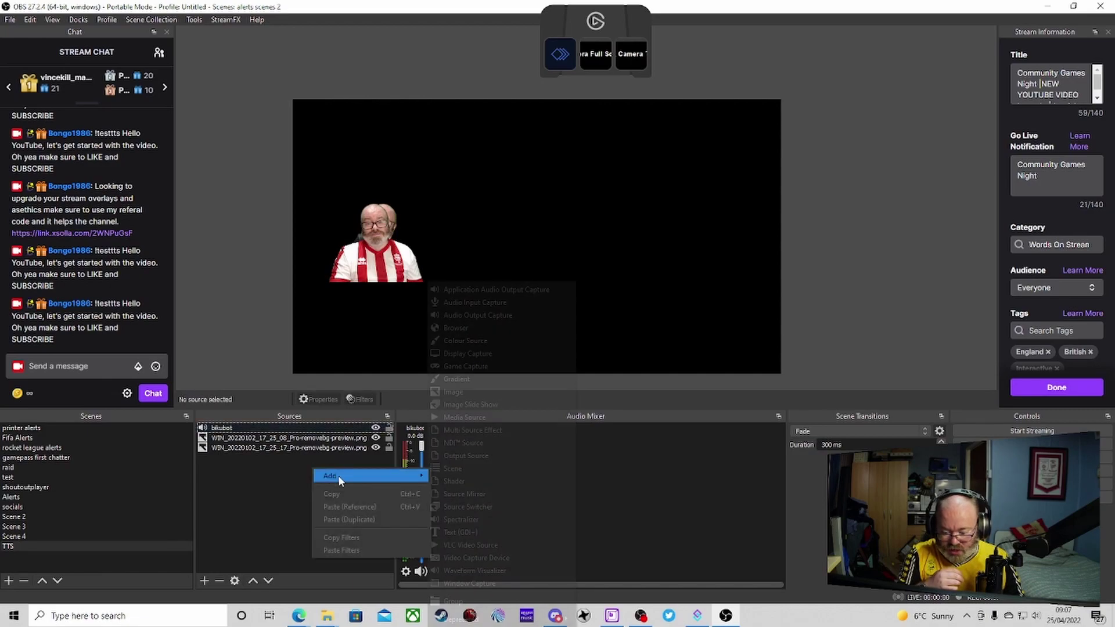
click(472, 290)
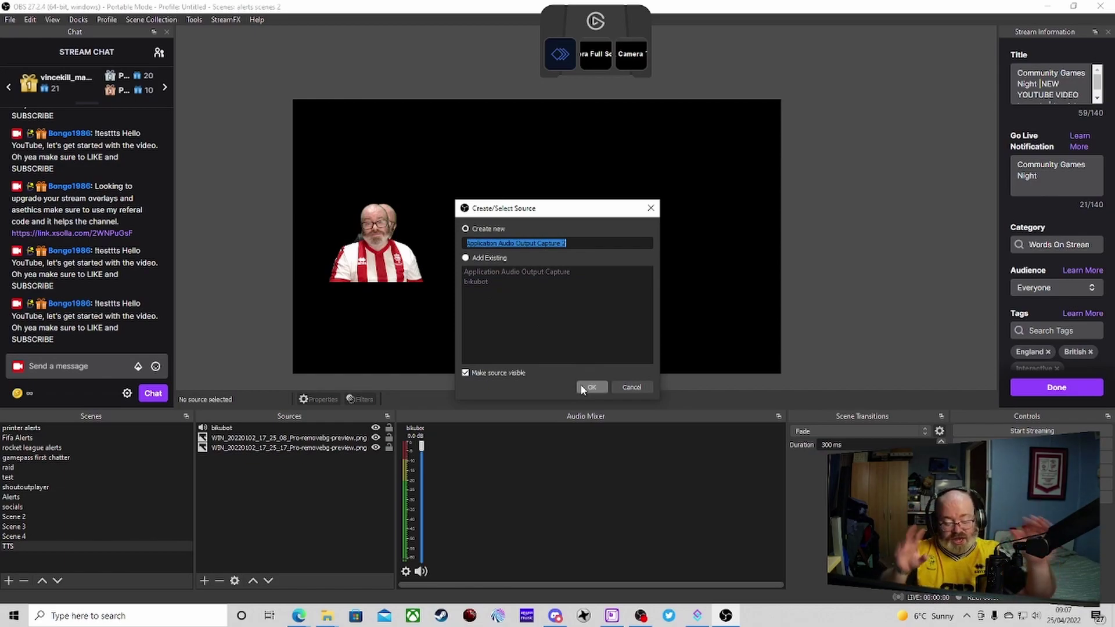
click(631, 387)
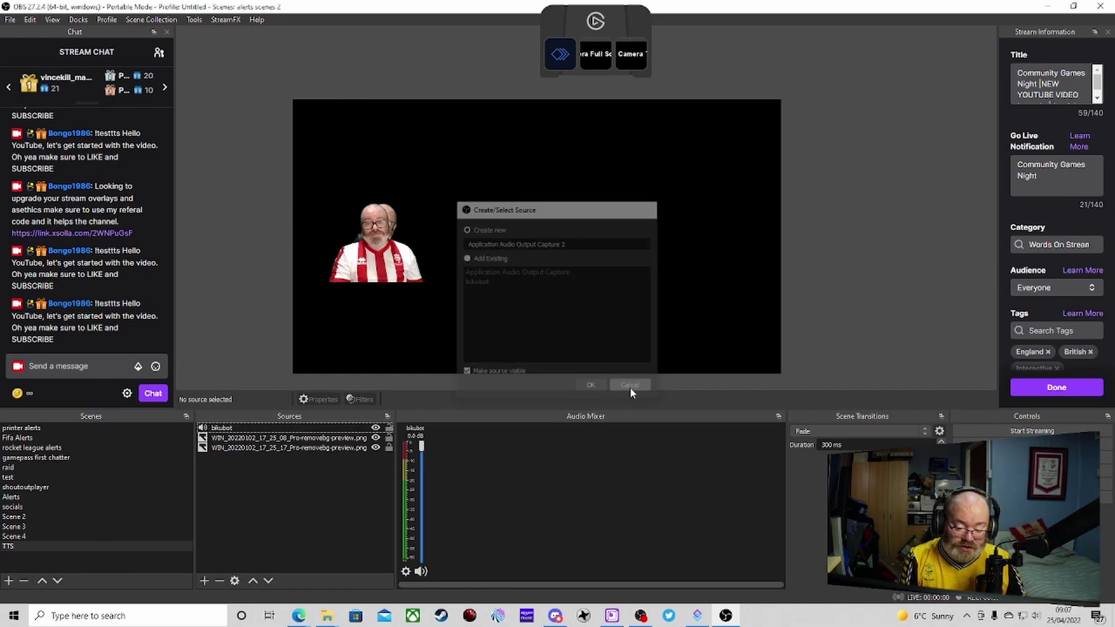
click(262, 426)
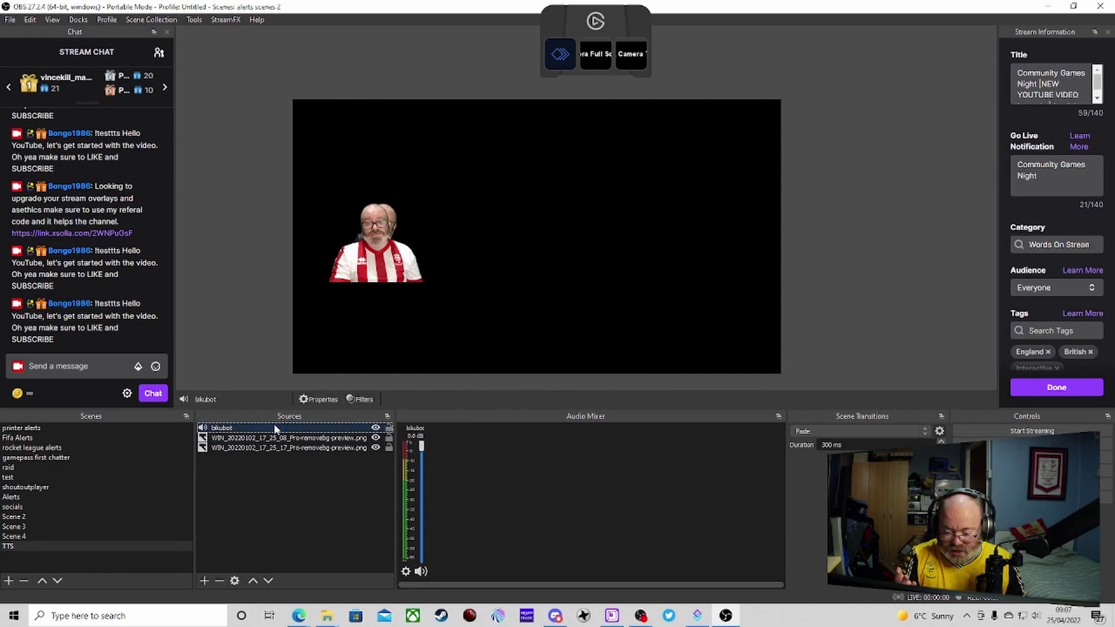
click(320, 399)
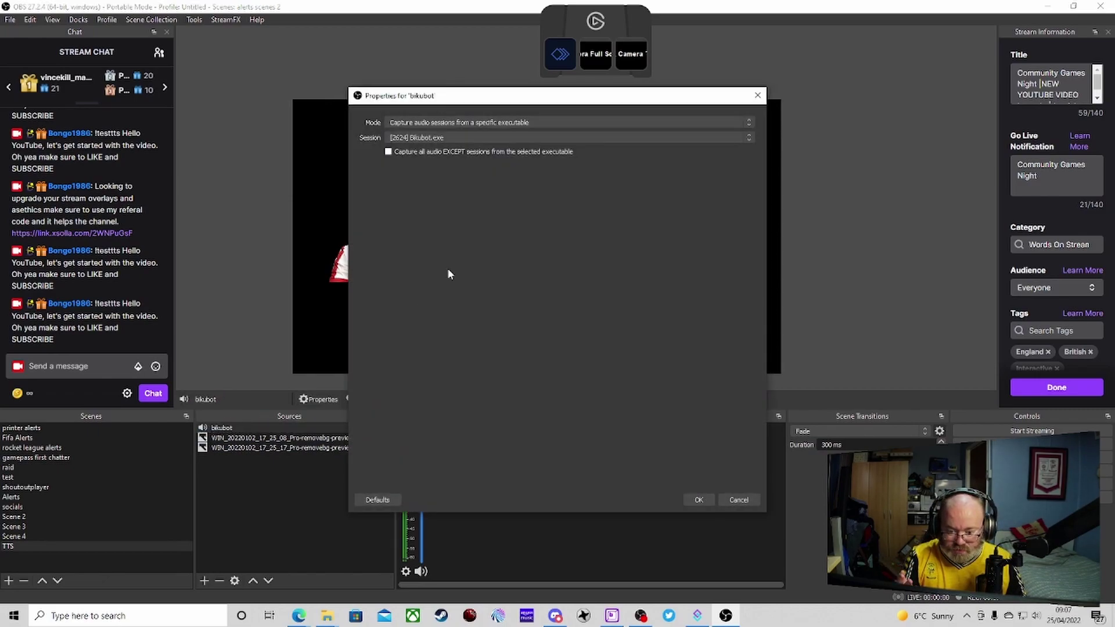
click(521, 136)
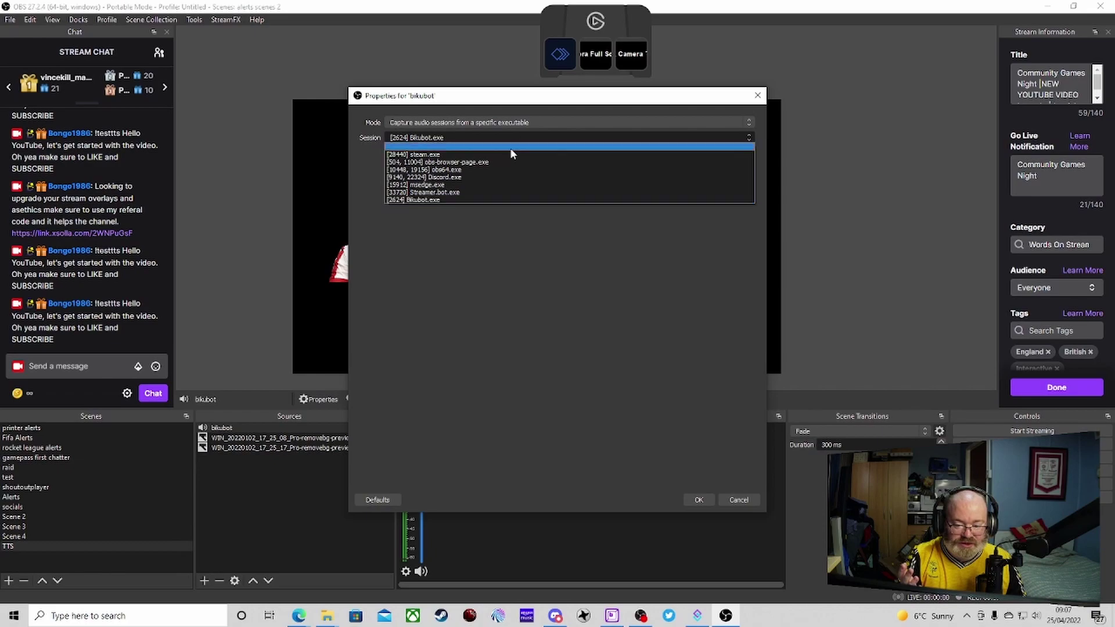
click(688, 501)
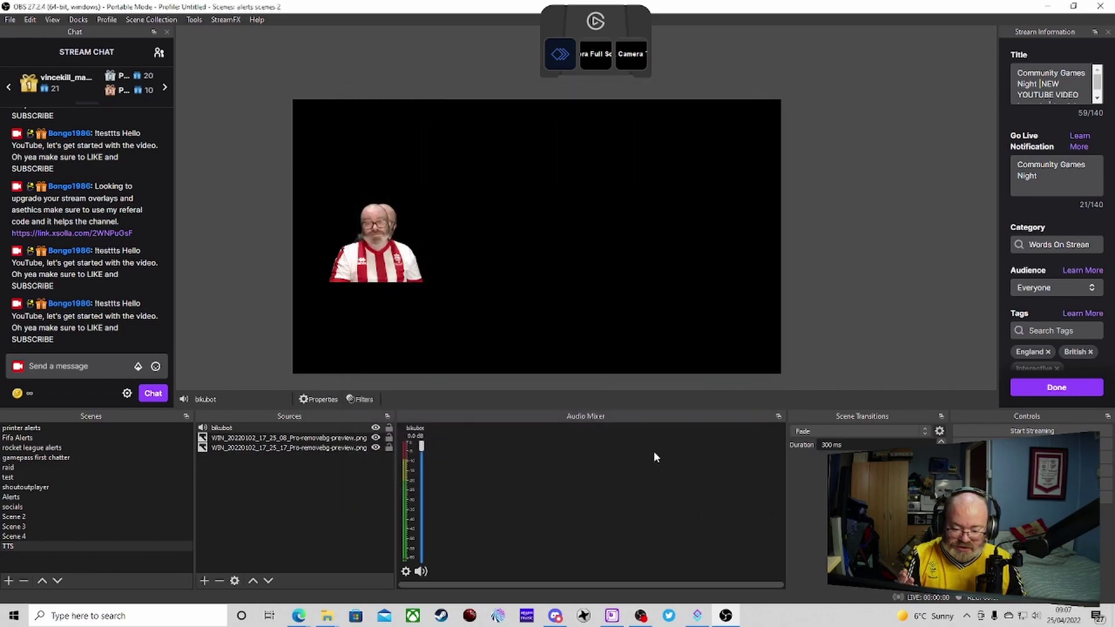
- Add an Audio Move filter with its default name to the bikubot source
right_click(349, 428)
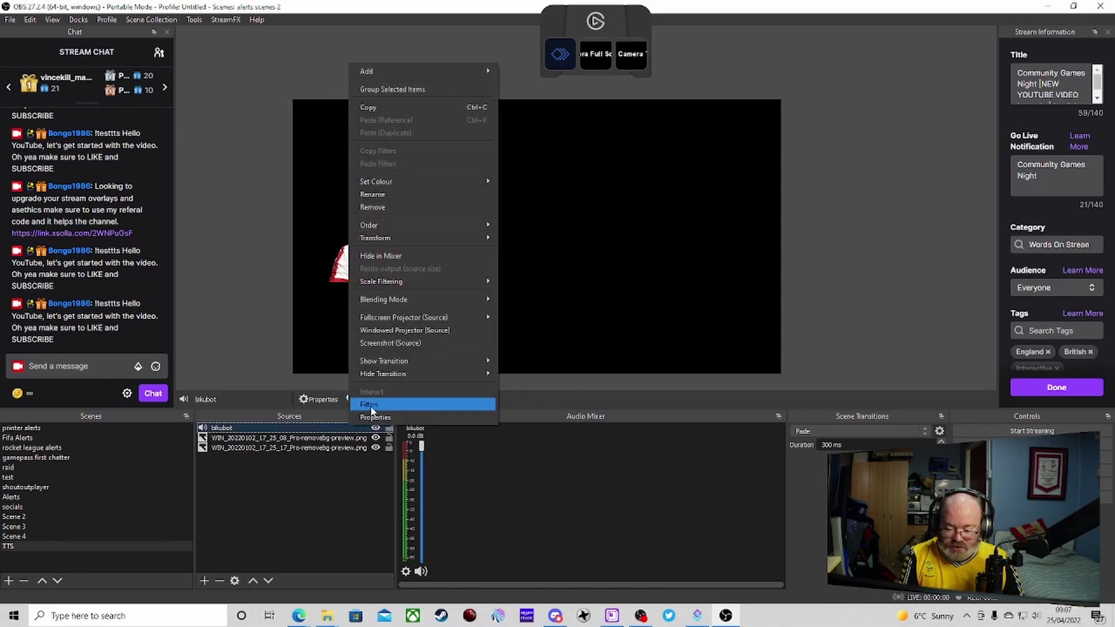
click(372, 404)
right_click(375, 172)
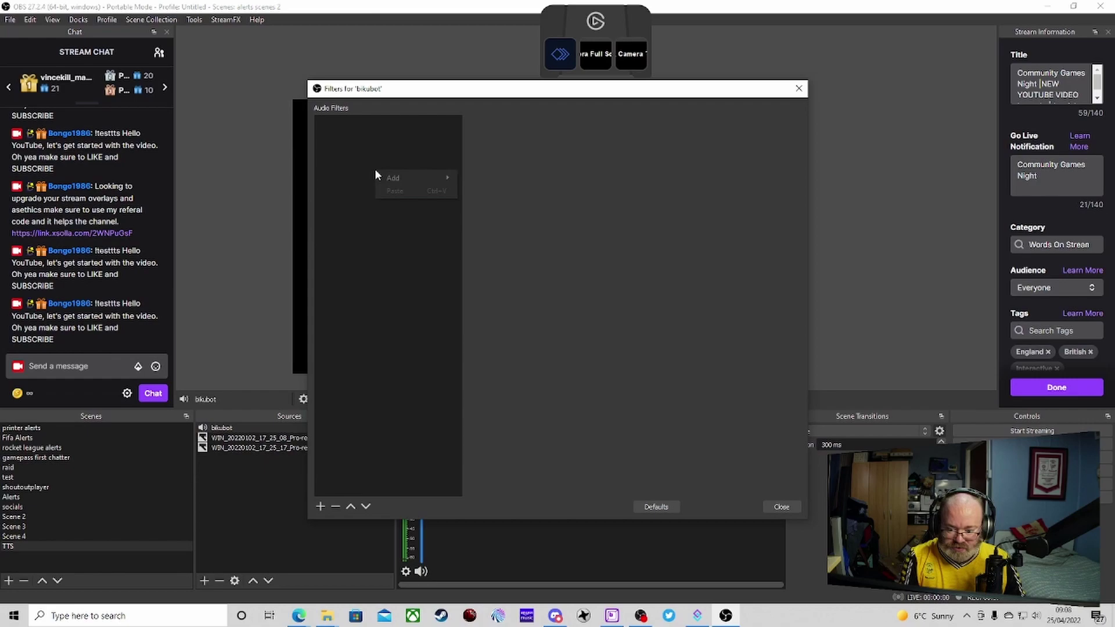
mouse_move(411, 176)
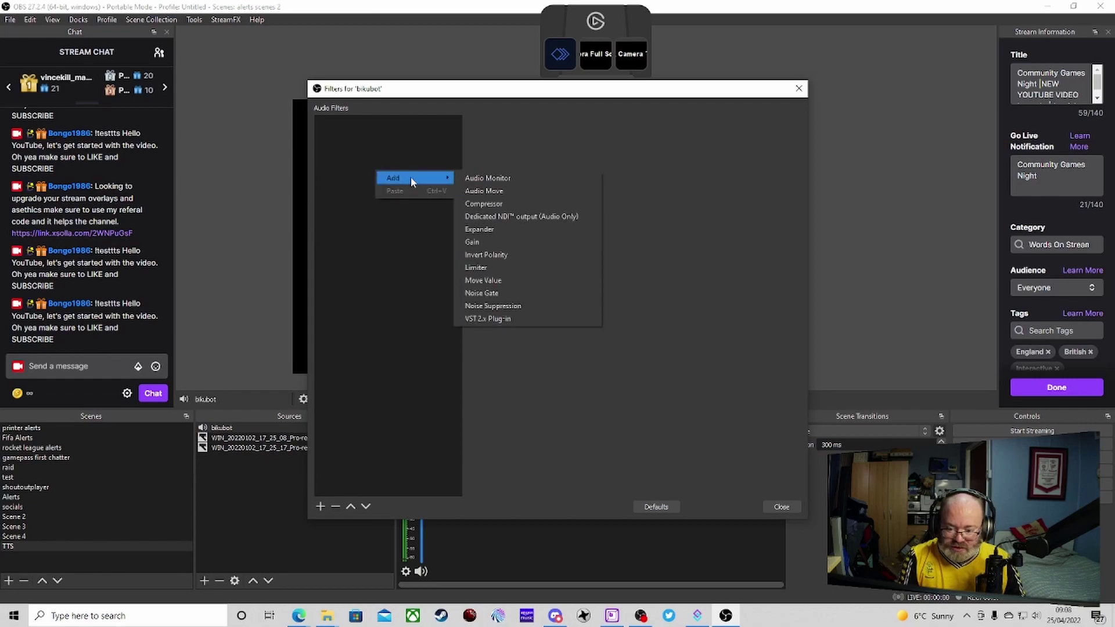
click(498, 191)
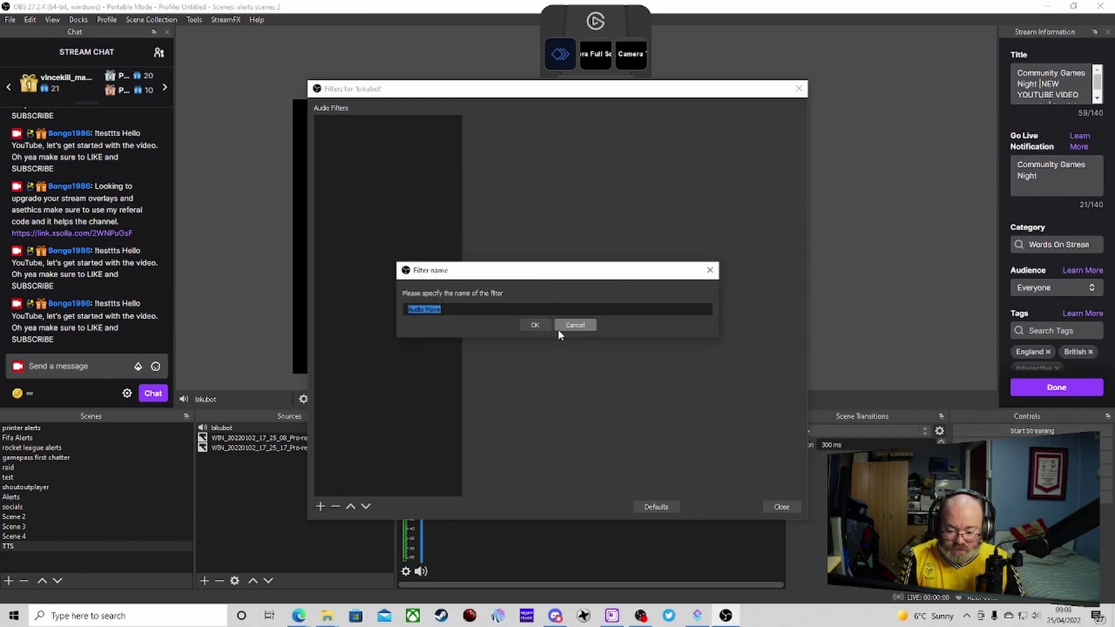
click(542, 322)
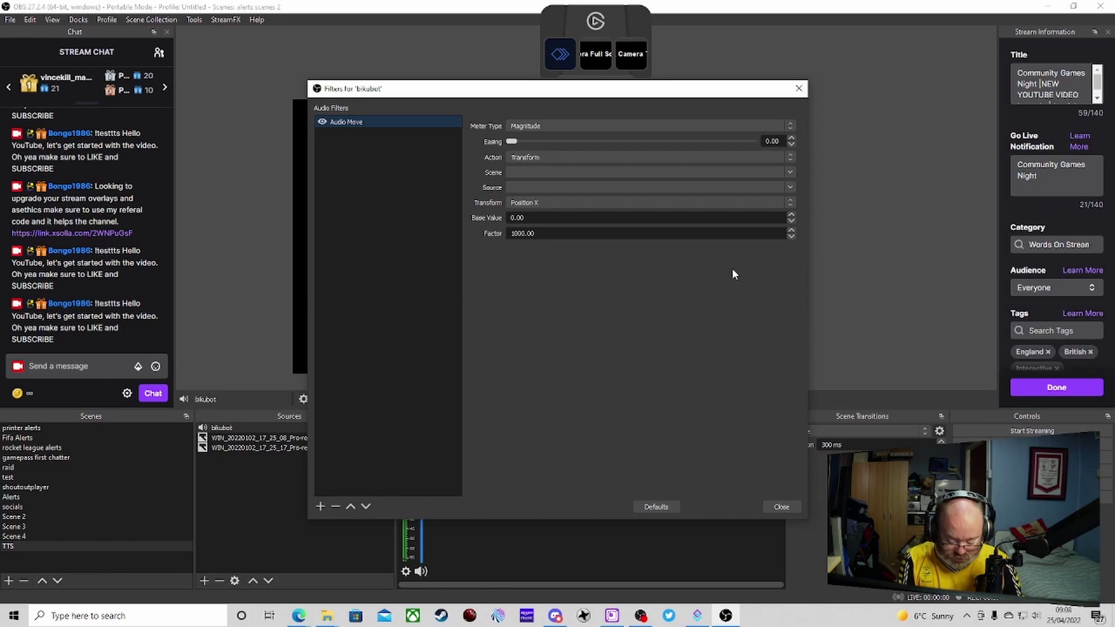
- Rename the Audio Move filter to 'closed mouth' and clear its Easing value
right_click(381, 127)
click(413, 165)
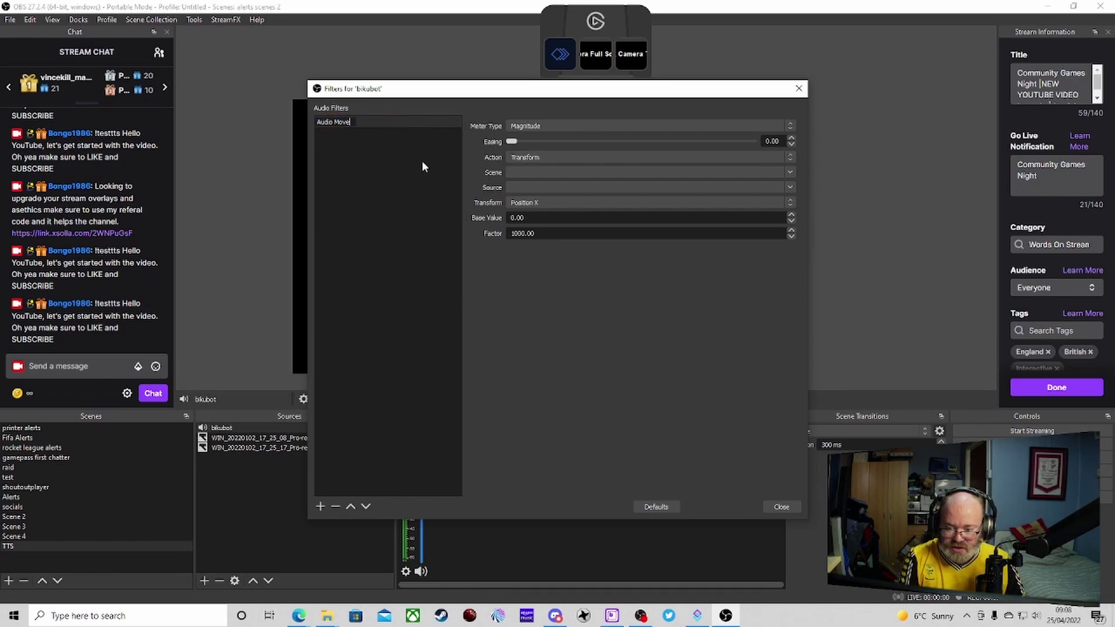
key(BackSpace)
key(BackSpace)
key(BackSpace)
key(BackSpace)
key(BackSpace)
key(BackSpace)
key(BackSpace)
key(BackSpace)
key(BackSpace)
key(BackSpace)
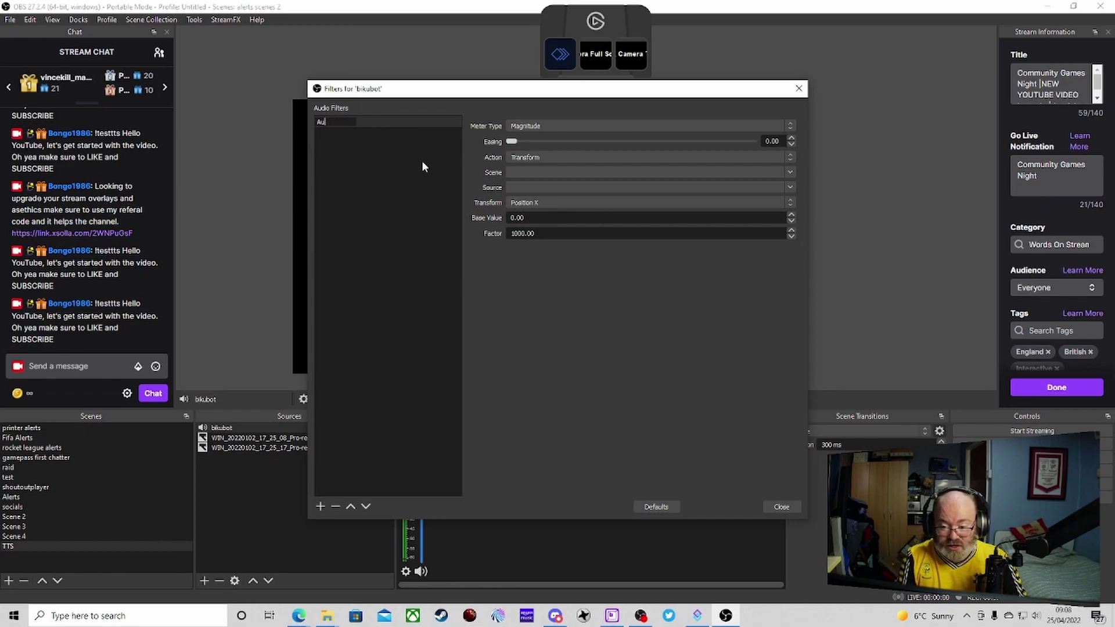
text(clos)
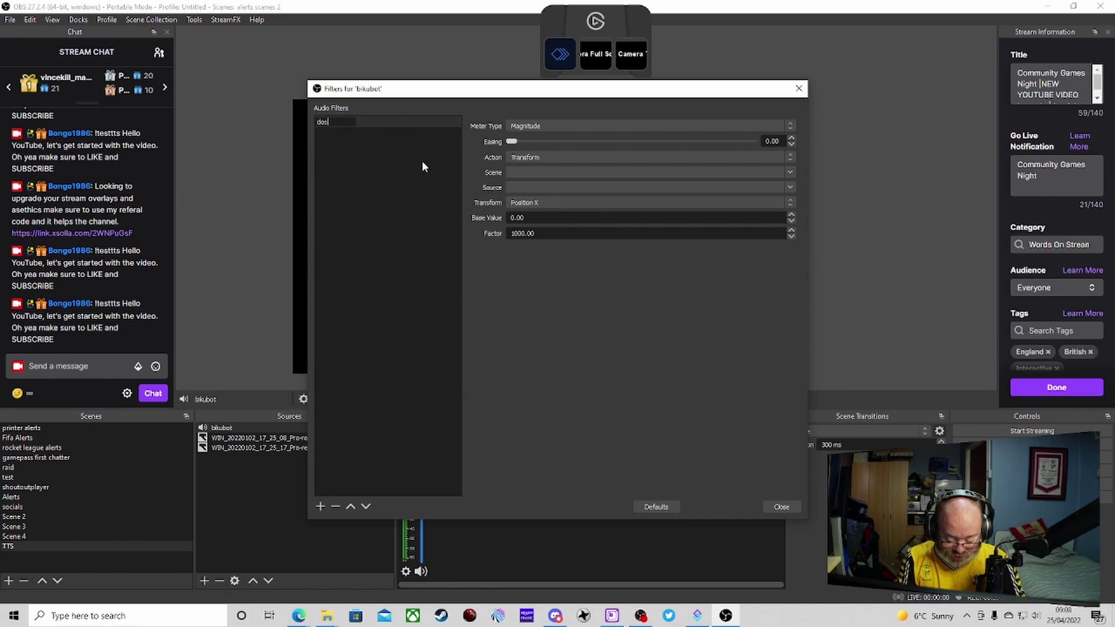
text(ed mouth)
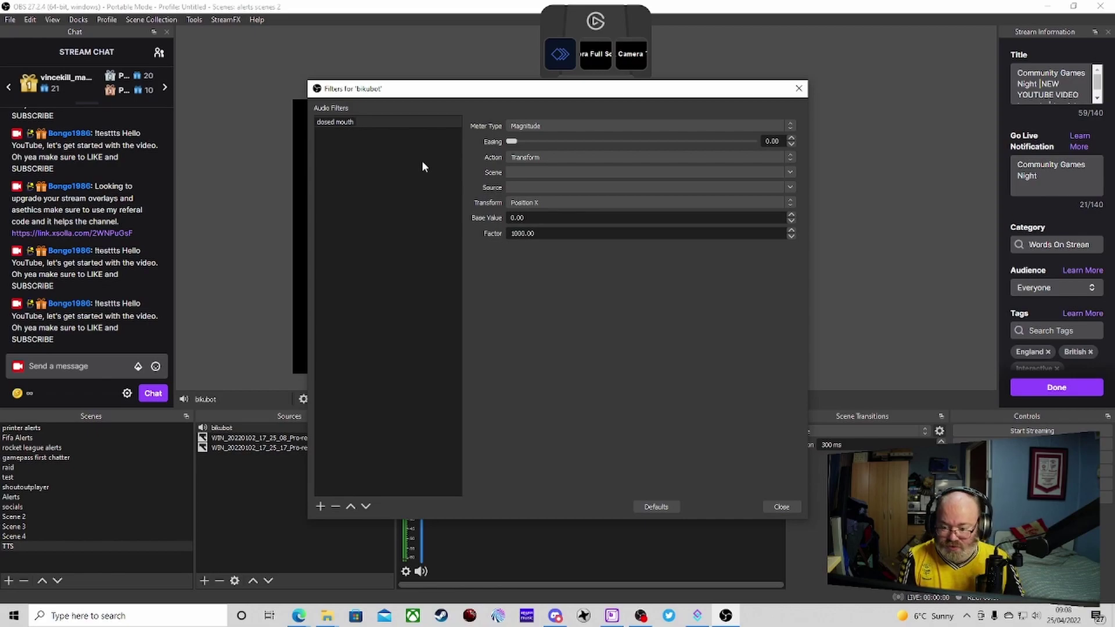
key(Return)
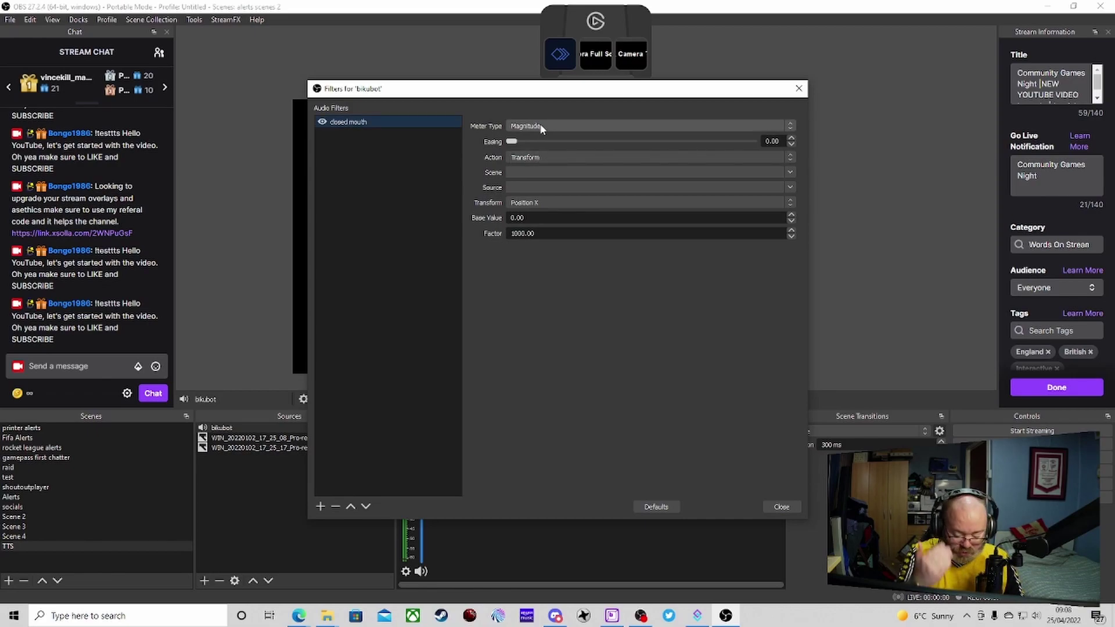
scroll(775, 141, up, 3)
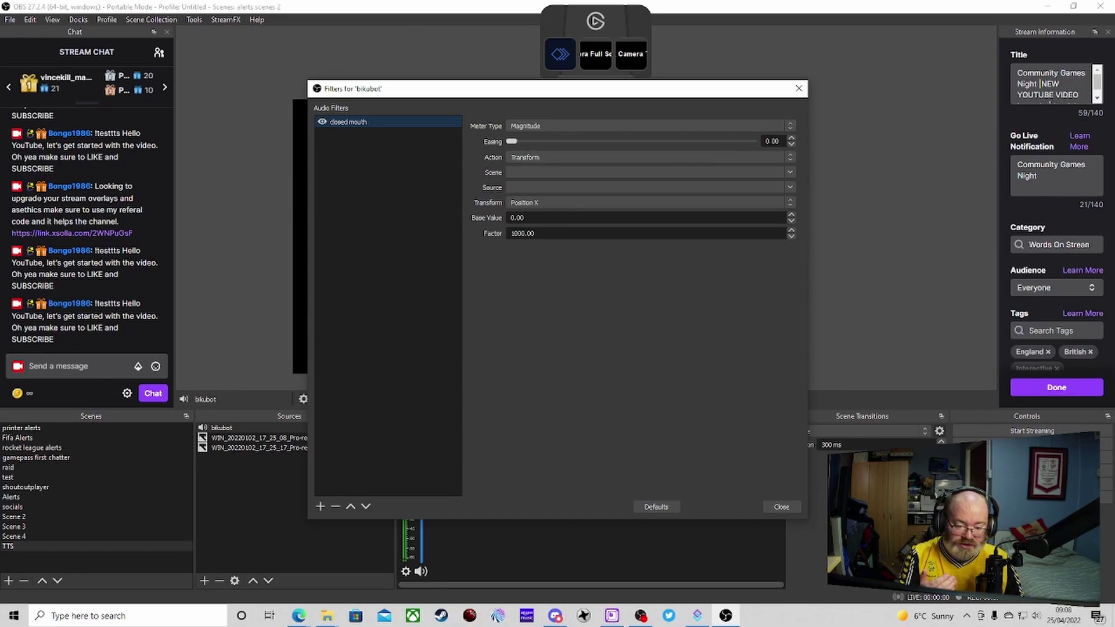
key(BackSpace)
- Set the closed mouth filter's Easing to 3, Action to Source Visibility and Scene to TTS
text(3)
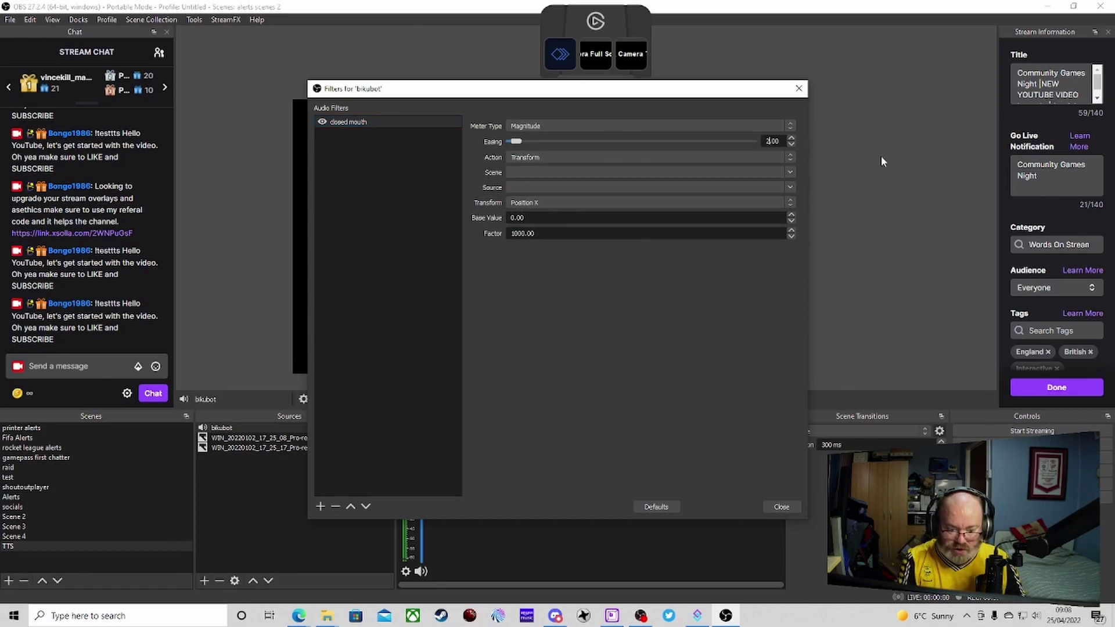
click(533, 158)
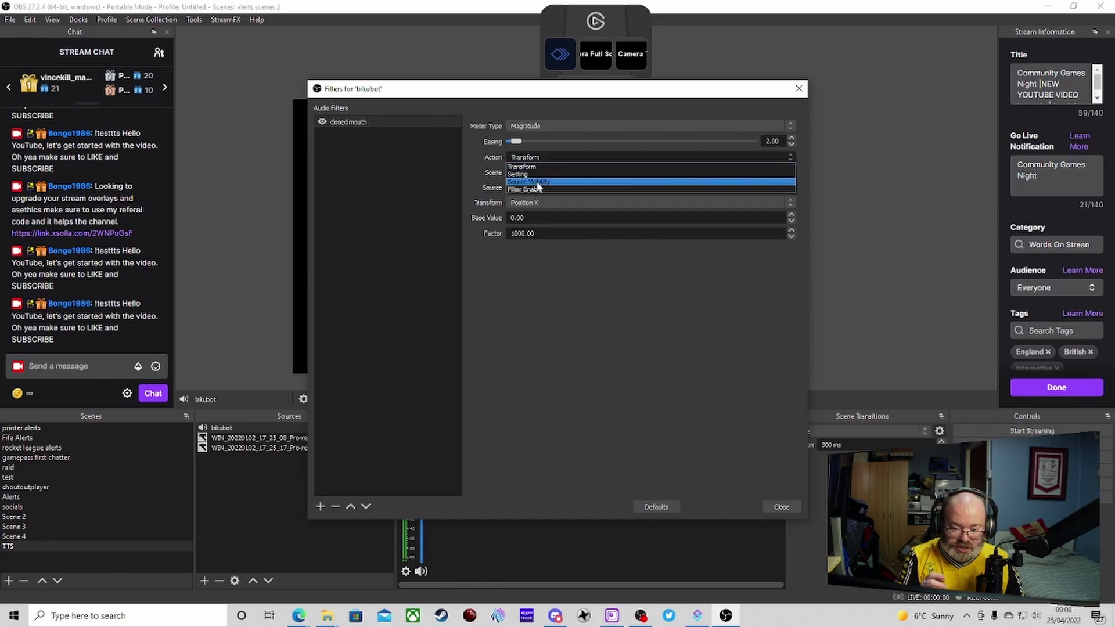
click(538, 182)
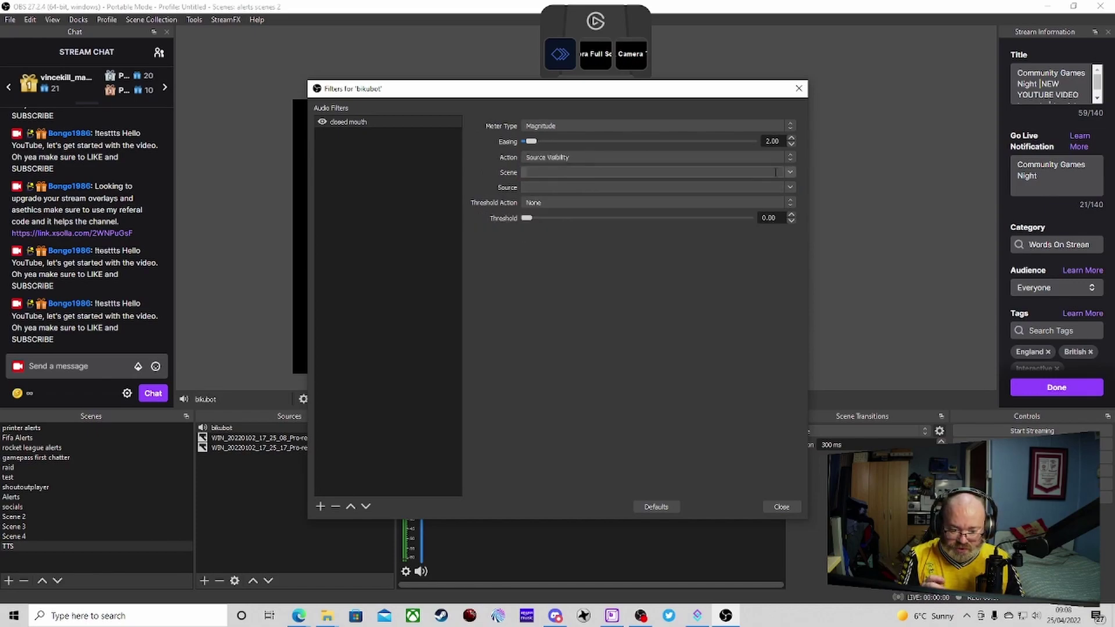
click(791, 172)
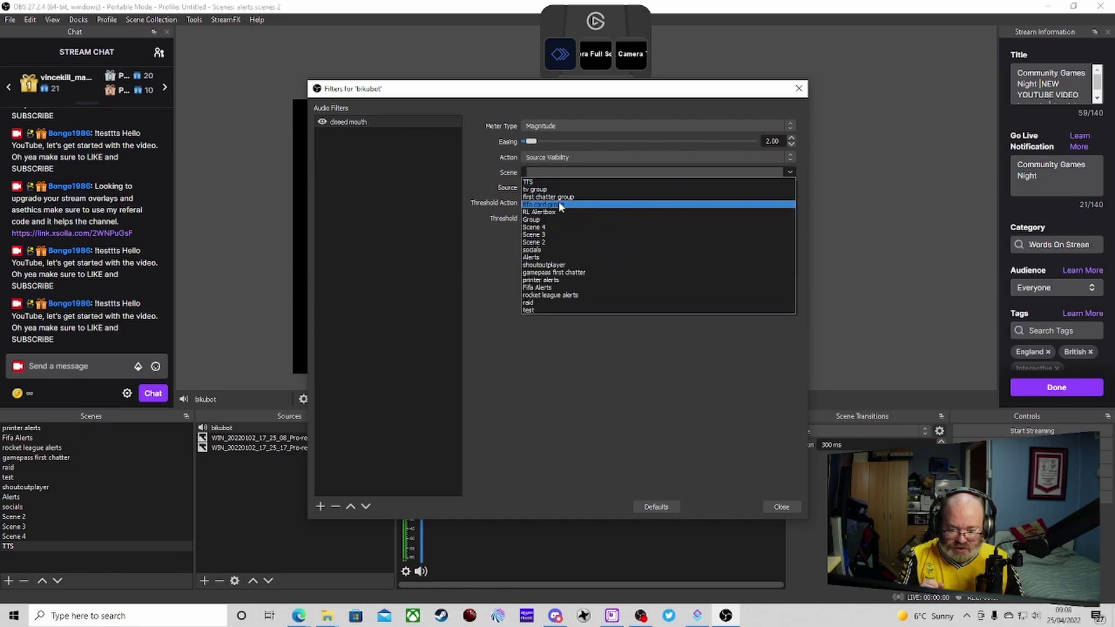
click(552, 173)
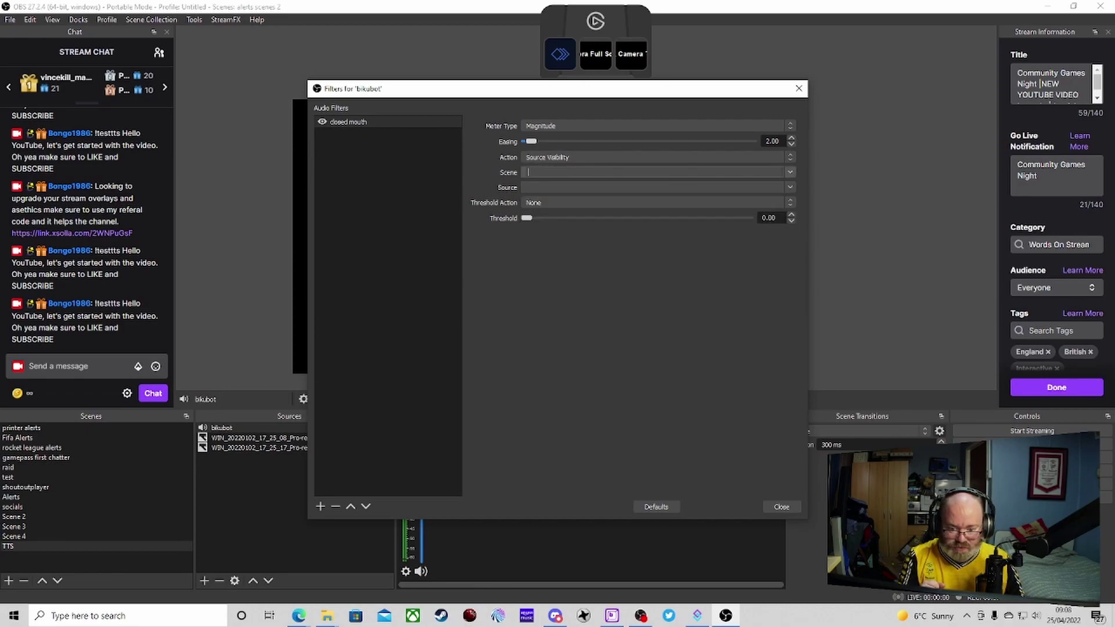
click(791, 172)
click(597, 182)
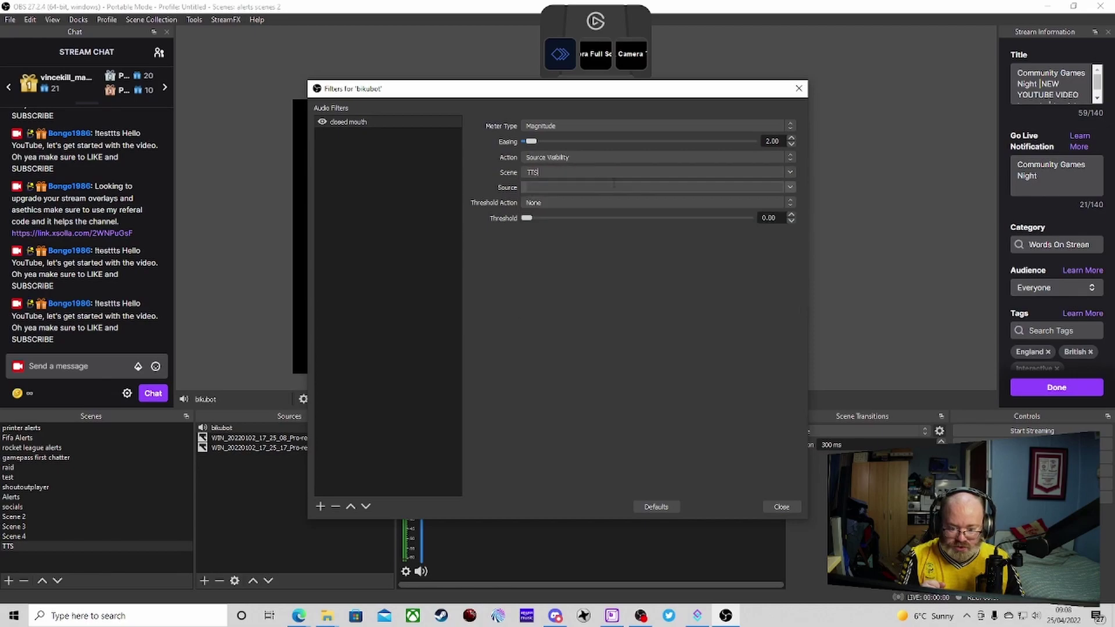
- Toggle the two avatar images' visibility in the preview to identify which PNG is which
click(788, 187)
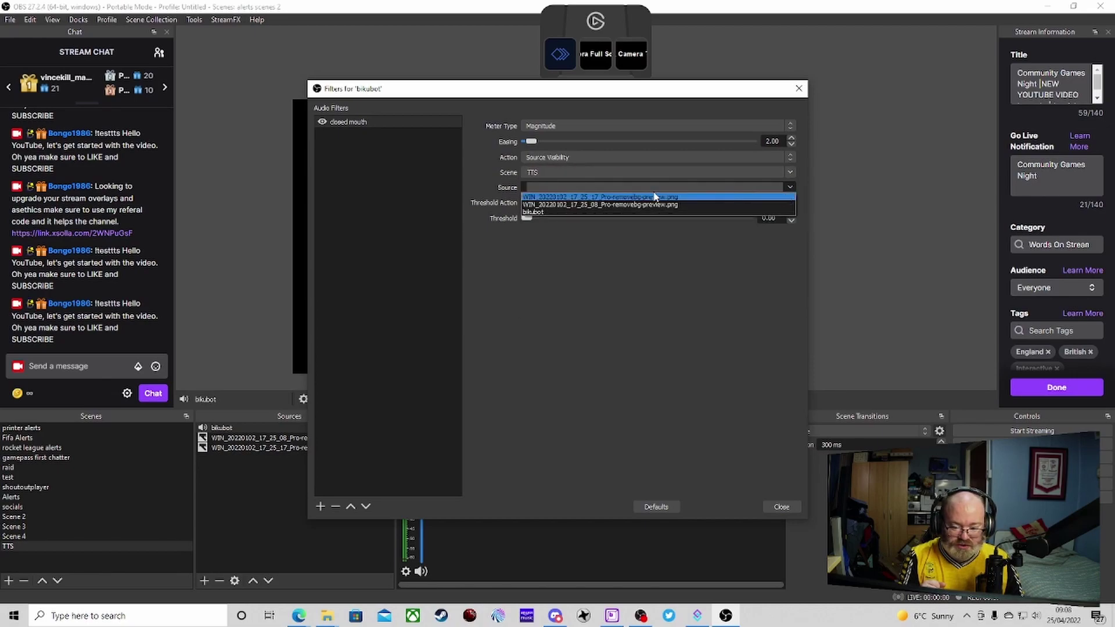
click(636, 99)
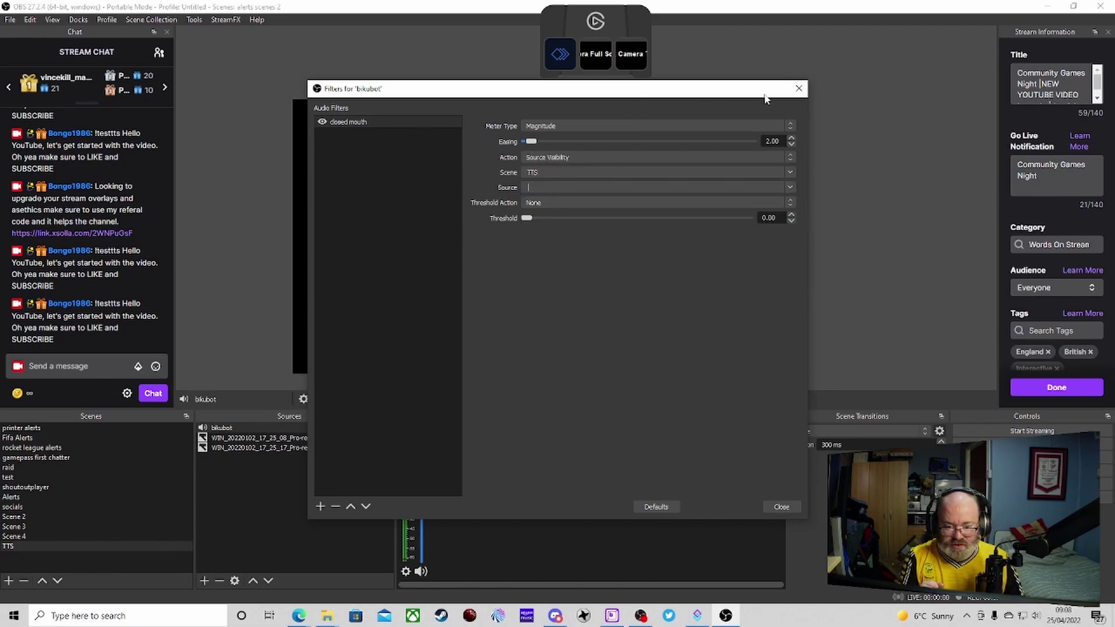
drag(708, 87, 866, 89)
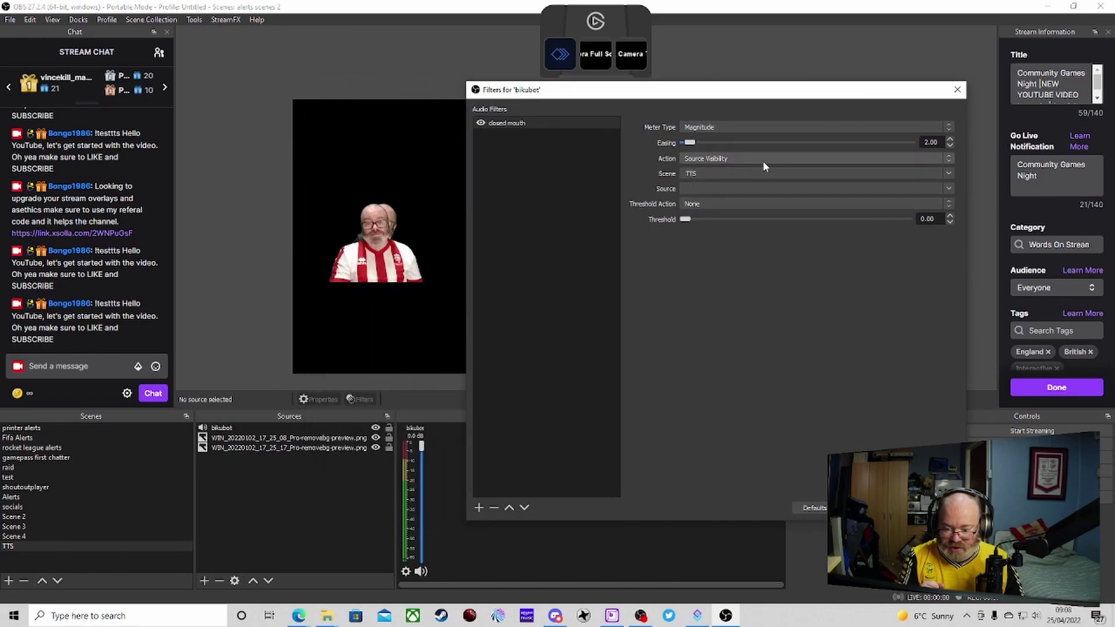
click(376, 439)
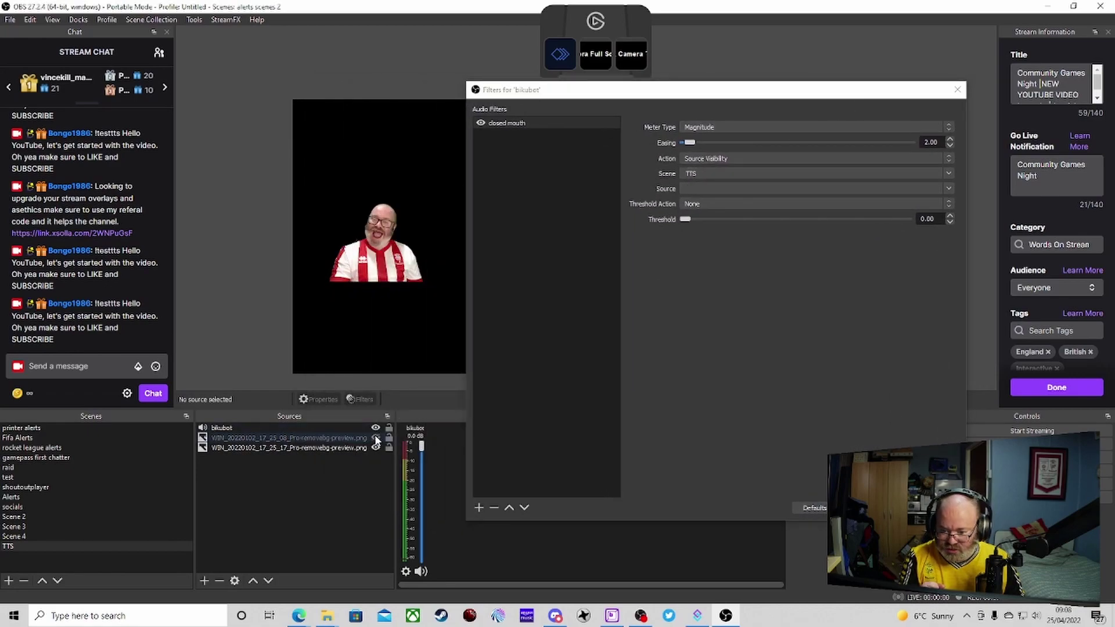
click(368, 448)
click(376, 448)
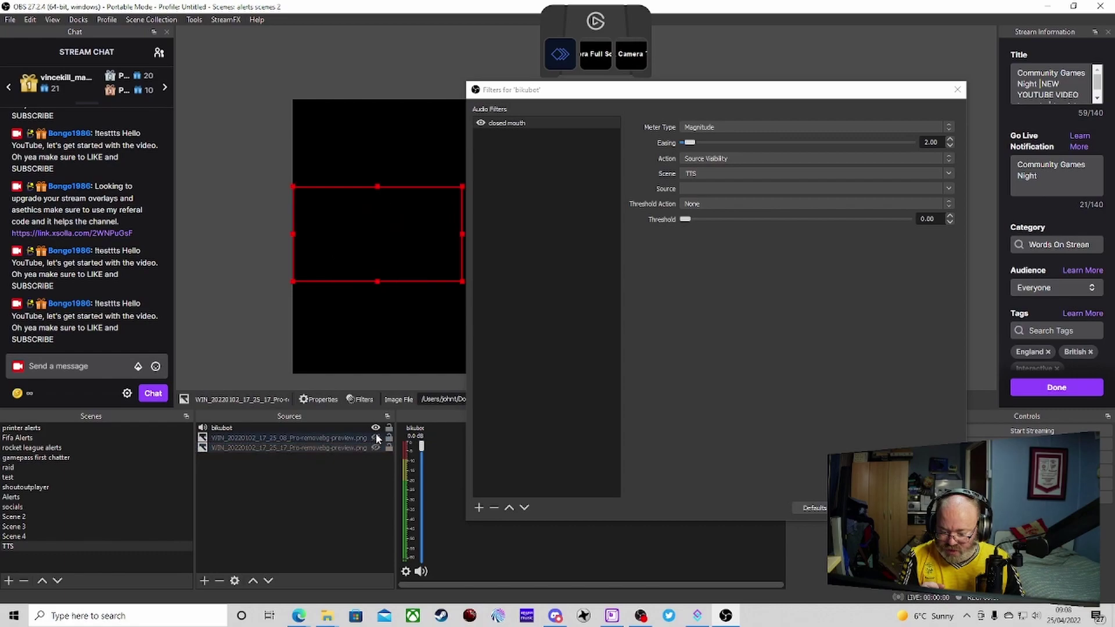
click(376, 438)
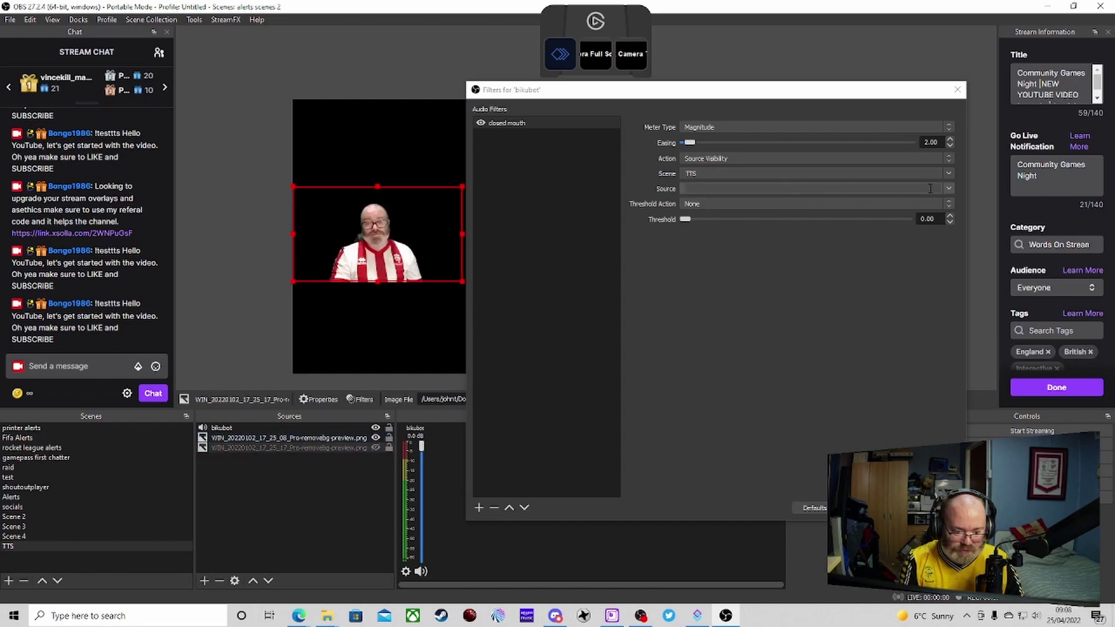
- Target the 17_25_08 PNG with Enable Over and Disable Under at threshold 2
click(948, 189)
click(788, 204)
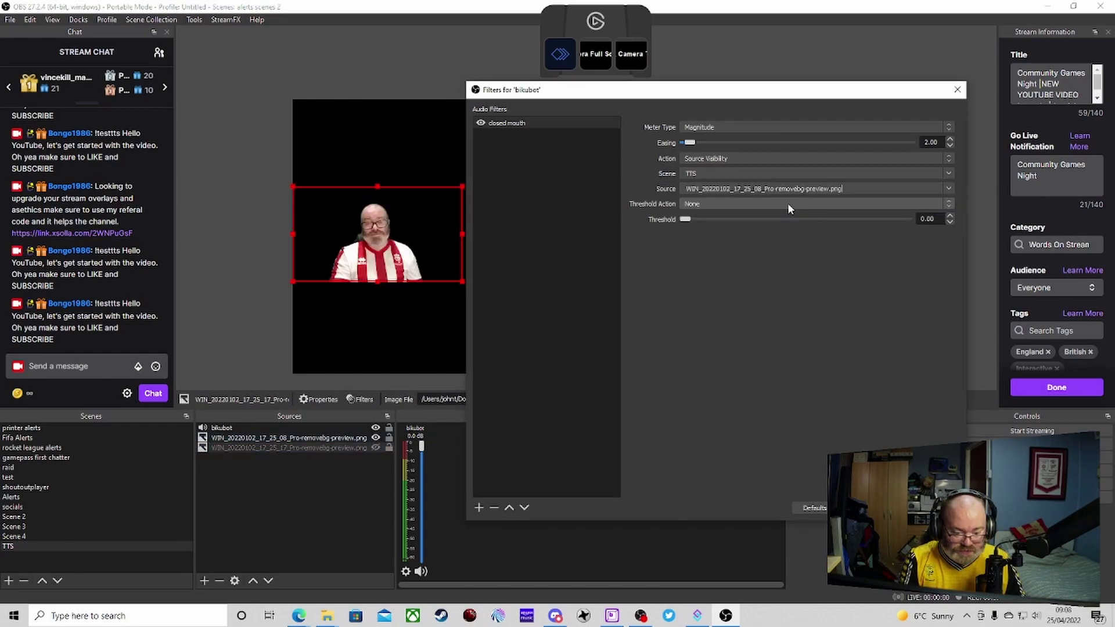
click(780, 201)
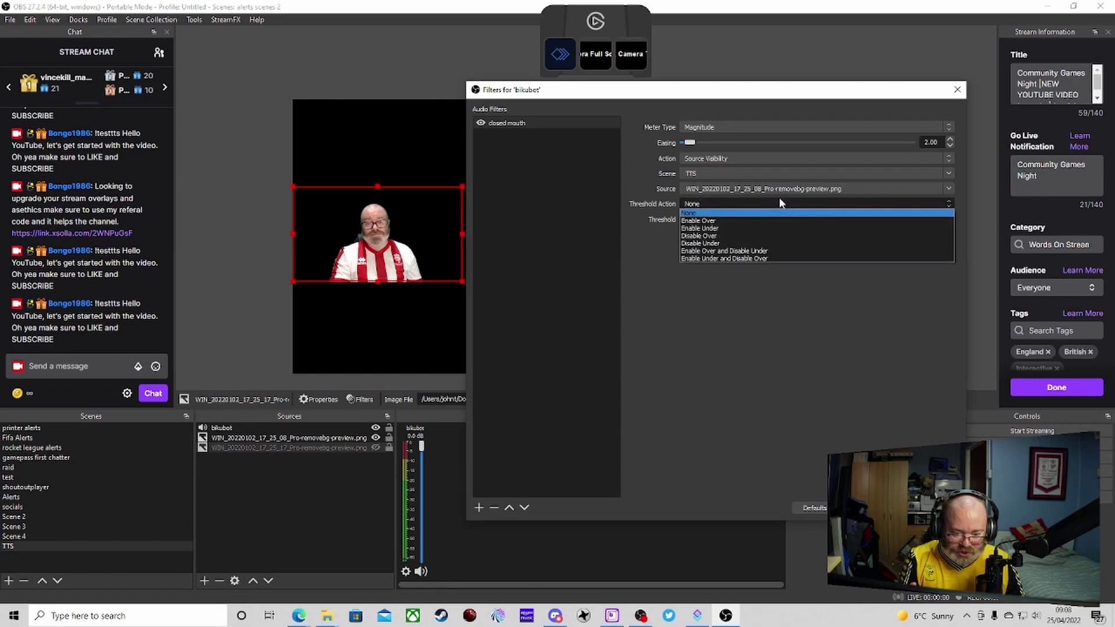
click(740, 251)
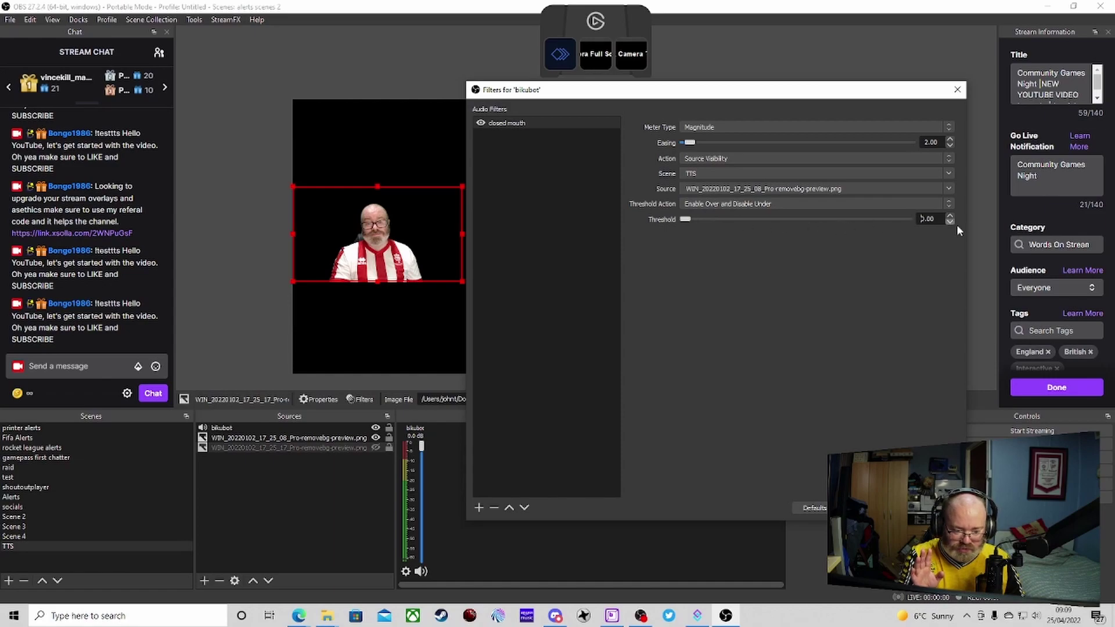
text(2)
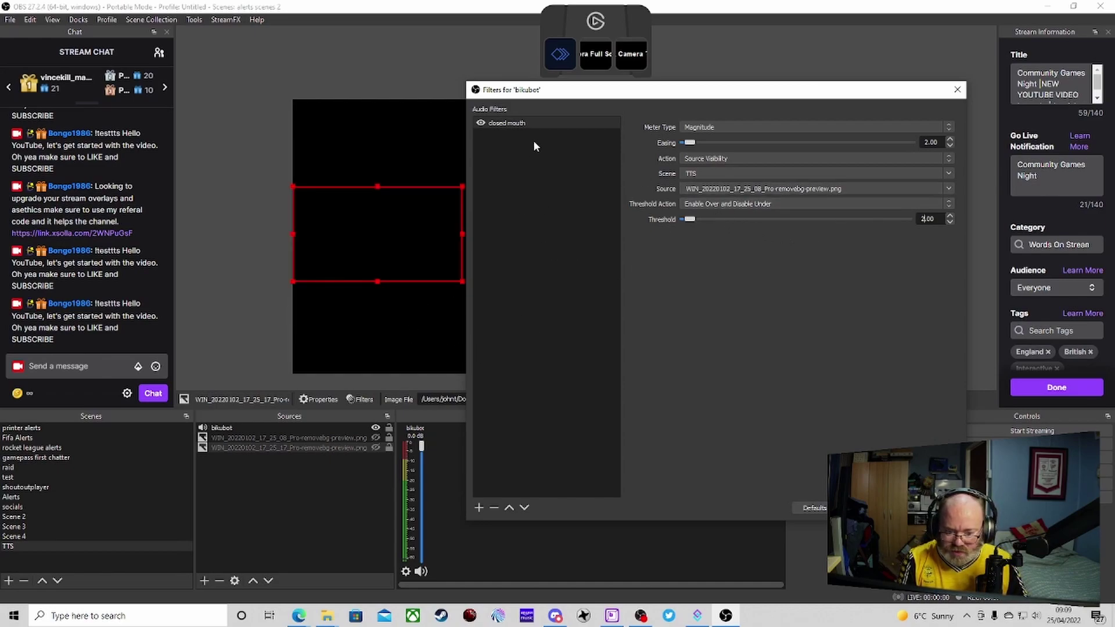
- Duplicate the closed mouth filter and rename the copy 'open mouth'
right_click(527, 124)
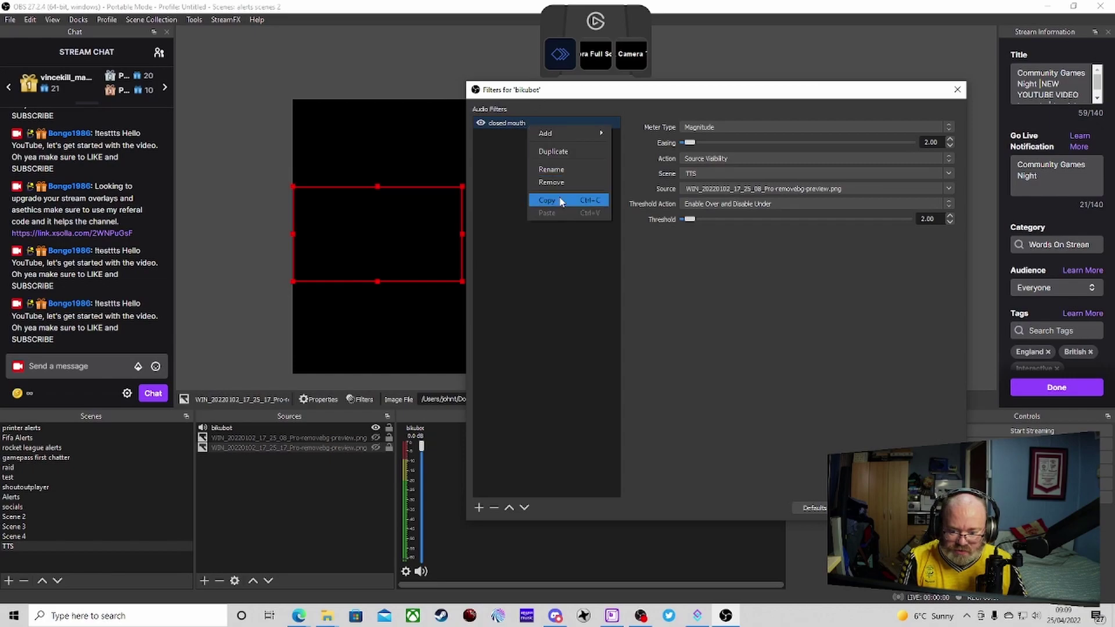
key(Escape)
right_click(535, 169)
click(557, 186)
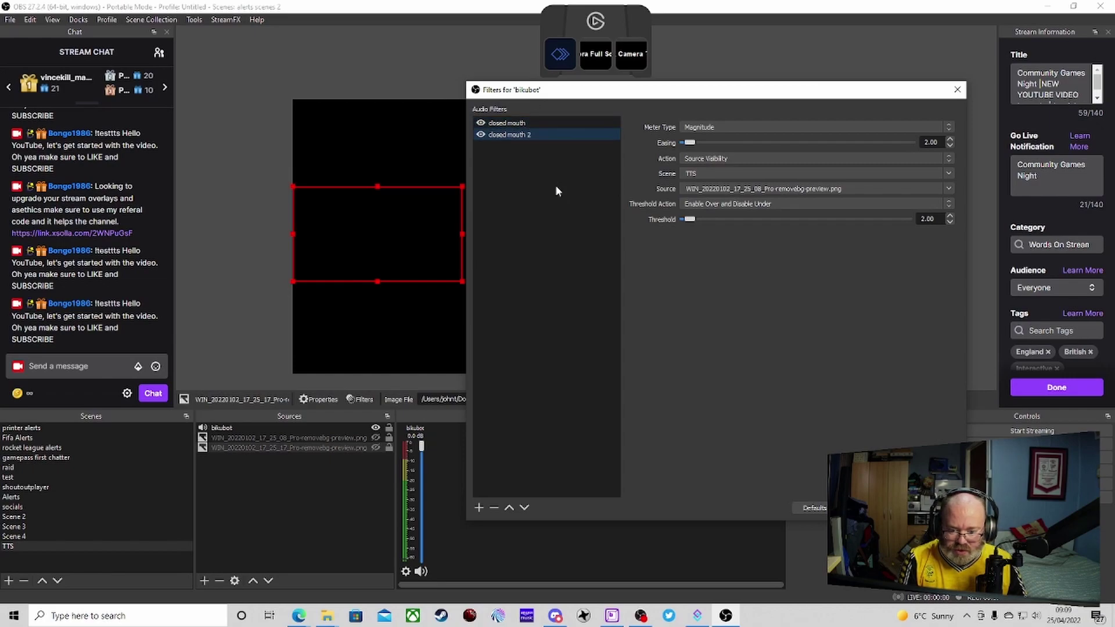
right_click(531, 136)
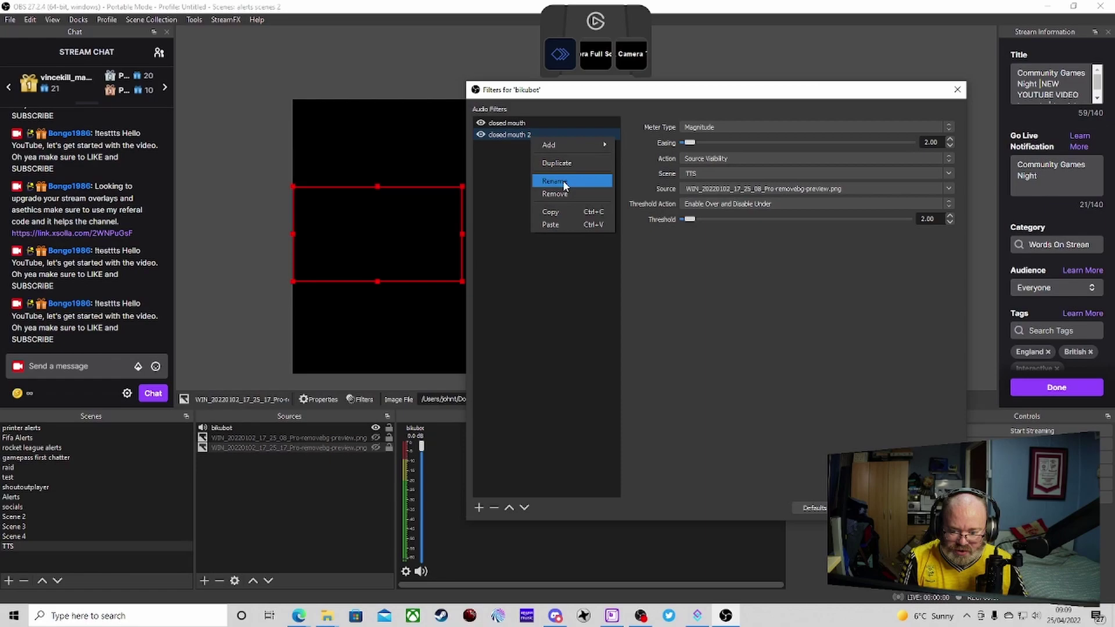
click(563, 180)
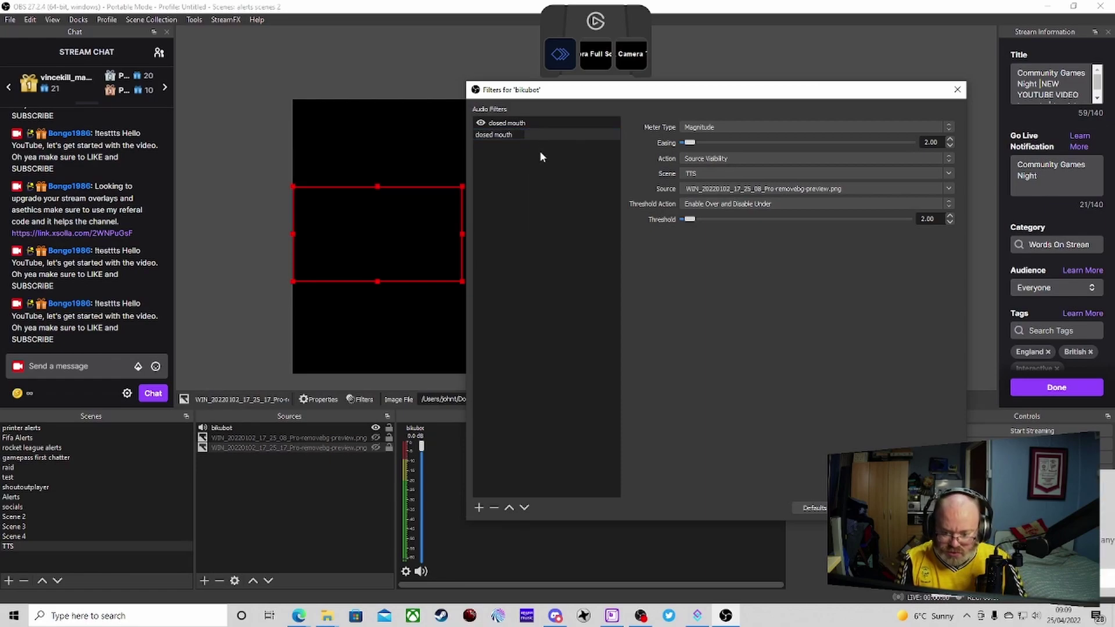
key(BackSpace)
key(BackSpace)
key(BackSpace)
key(BackSpace)
key(BackSpace)
key(BackSpace)
key(BackSpace)
key(BackSpace)
key(BackSpace)
key(BackSpace)
key(BackSpace)
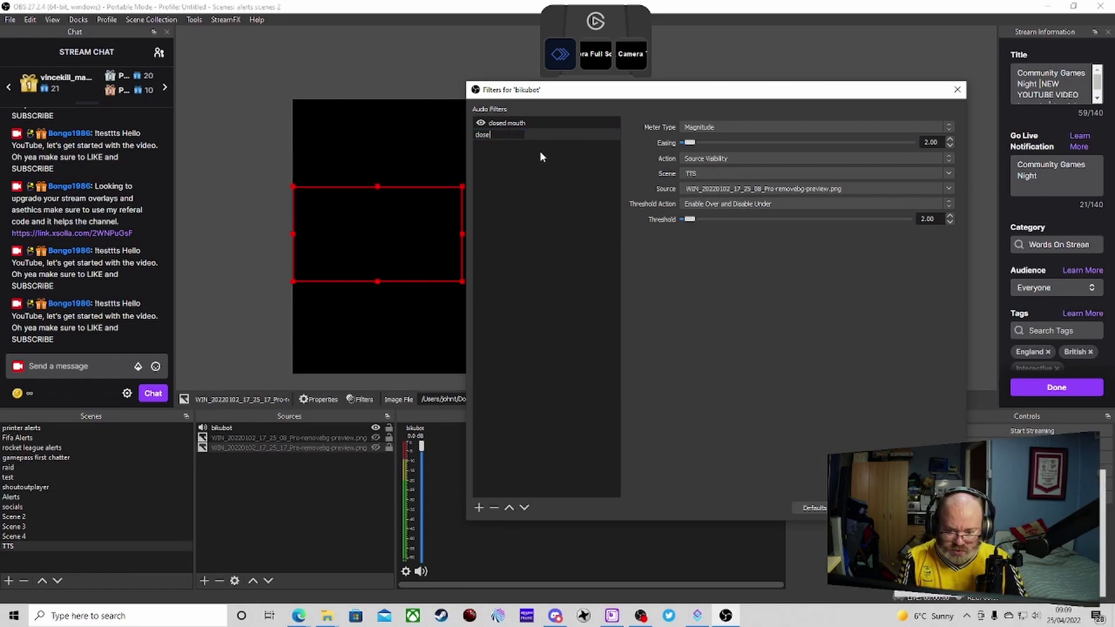
text(op)
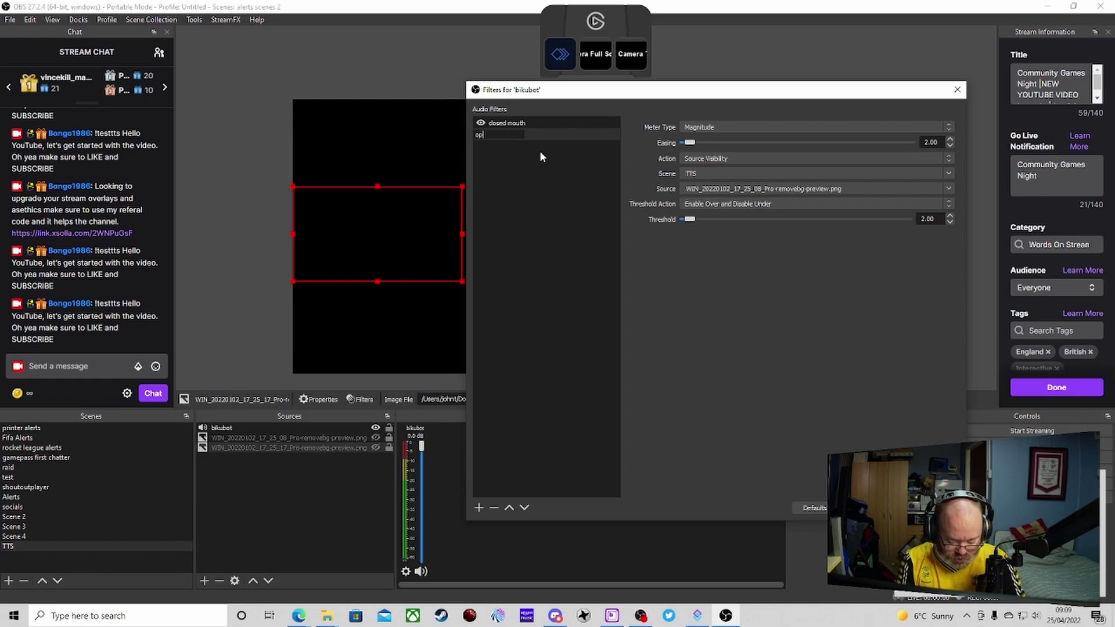
text(en mouth)
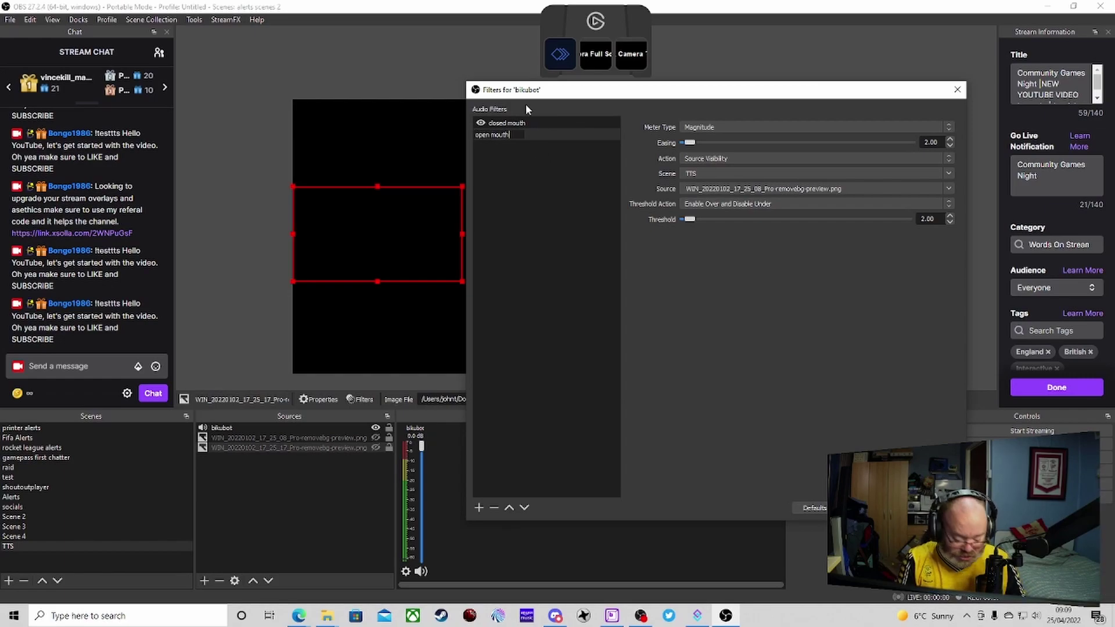
key(Return)
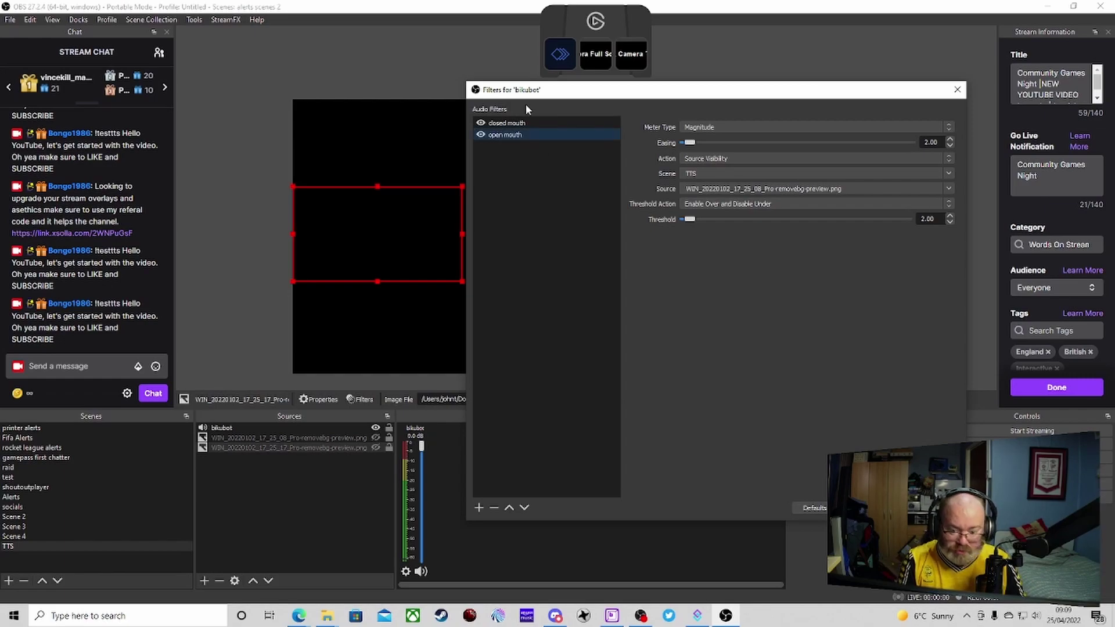
- Point the open mouth filter at the 17_25_17 PNG with Enable Under and Disable Over
click(948, 190)
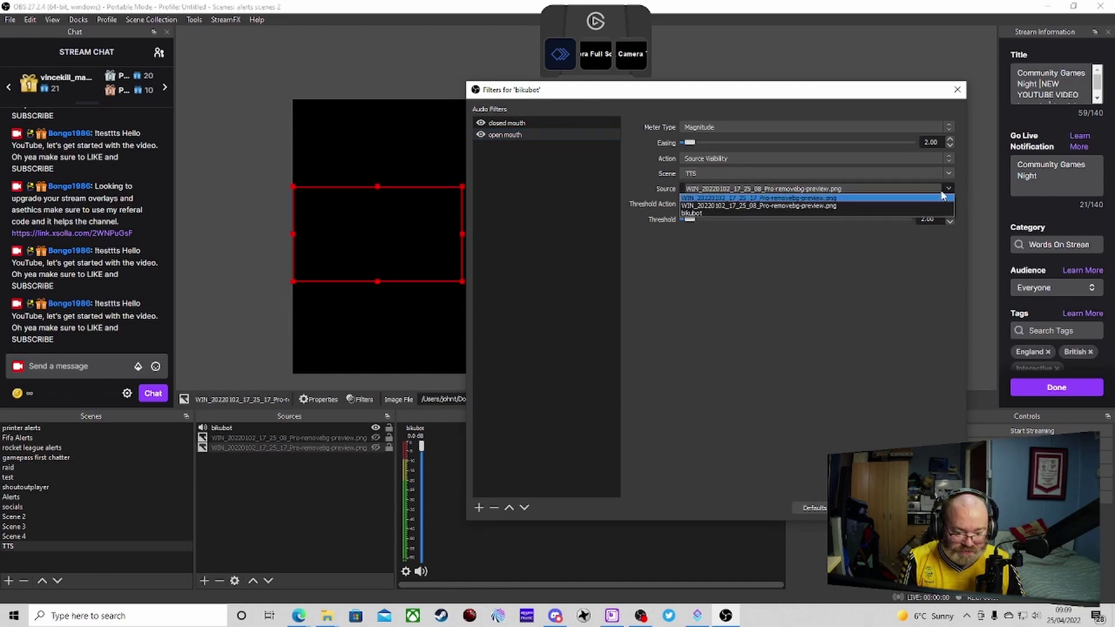
click(840, 198)
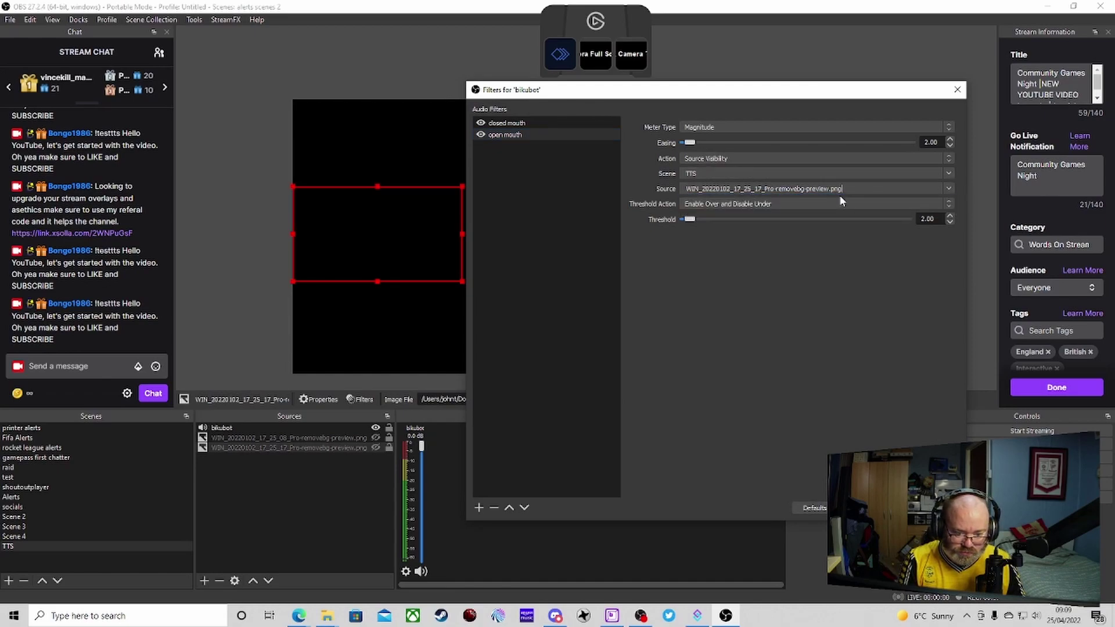
click(926, 204)
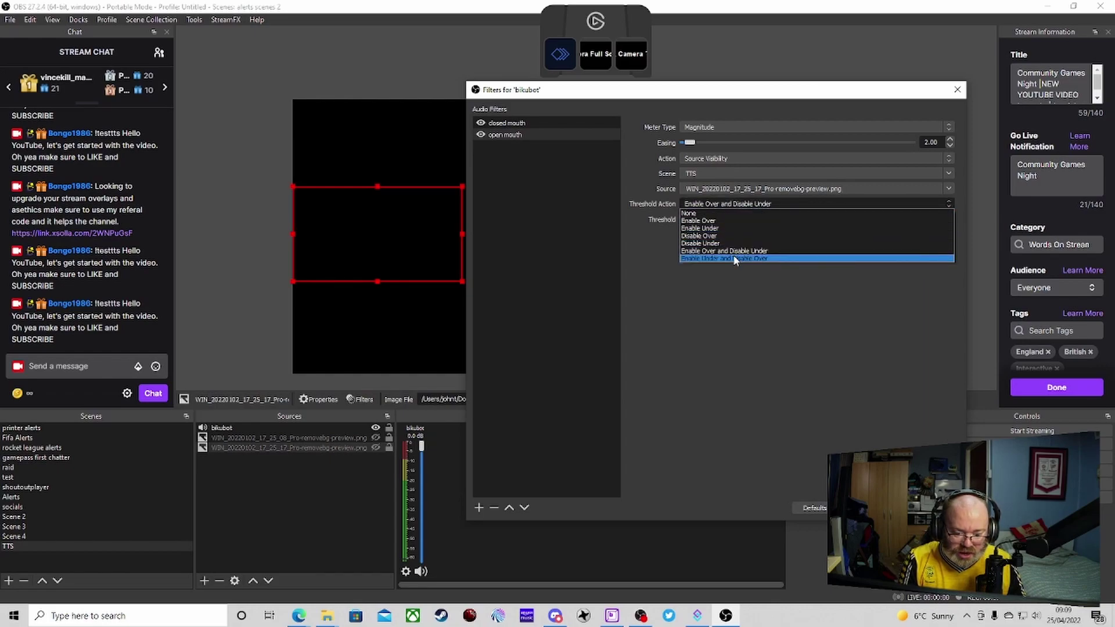
click(735, 259)
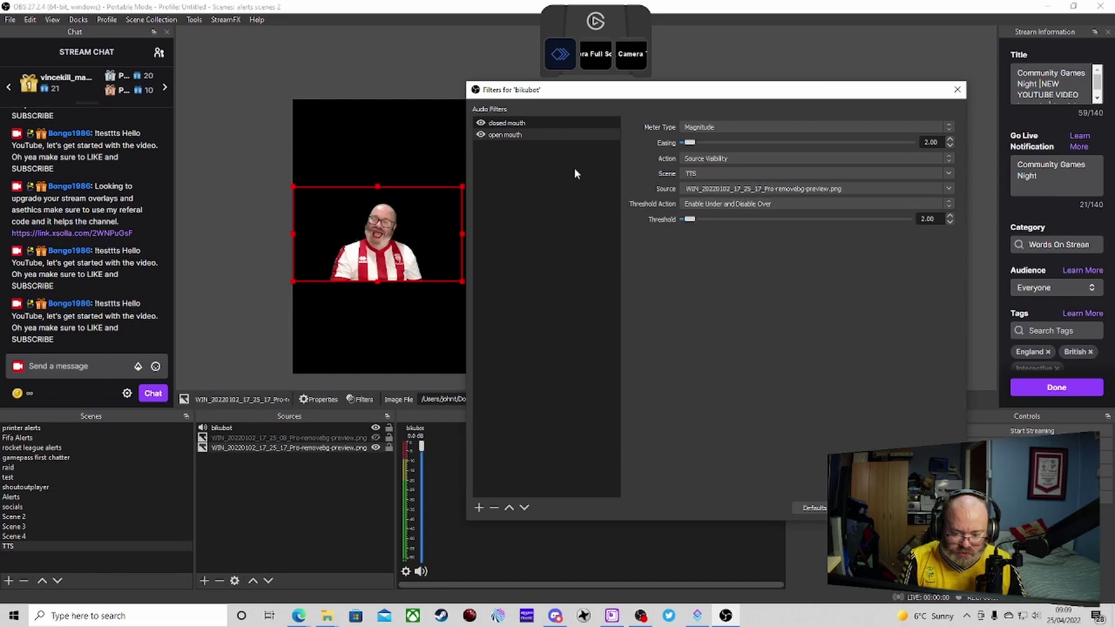
- Set closed mouth to Enable Under/Disable Over and open mouth to Enable Over/Disable Under
click(541, 119)
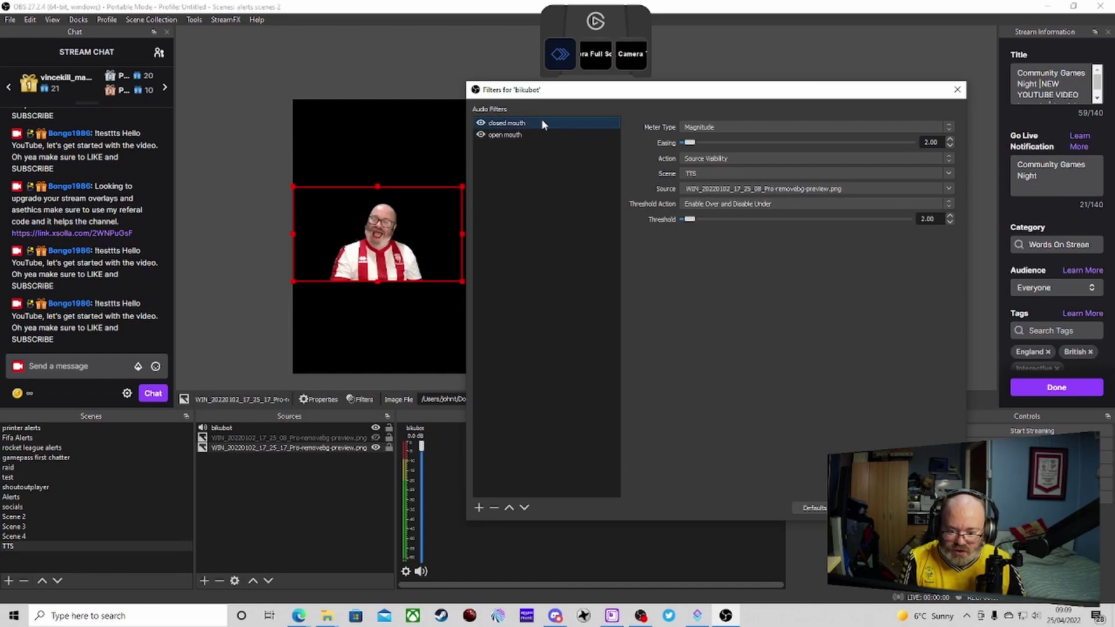
click(754, 204)
click(746, 259)
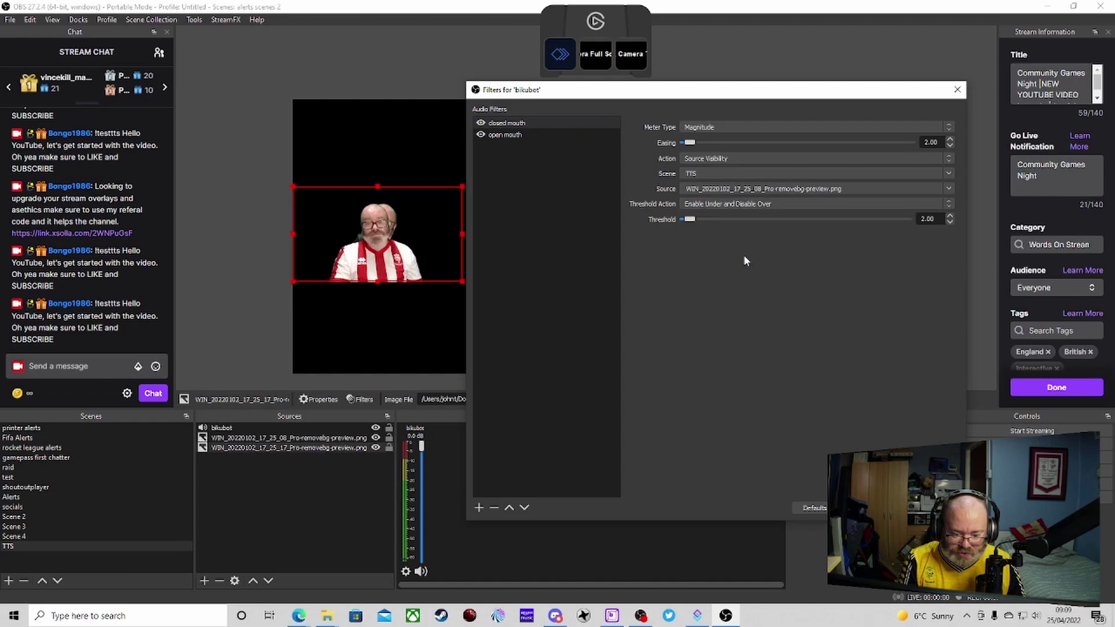
click(517, 134)
click(751, 204)
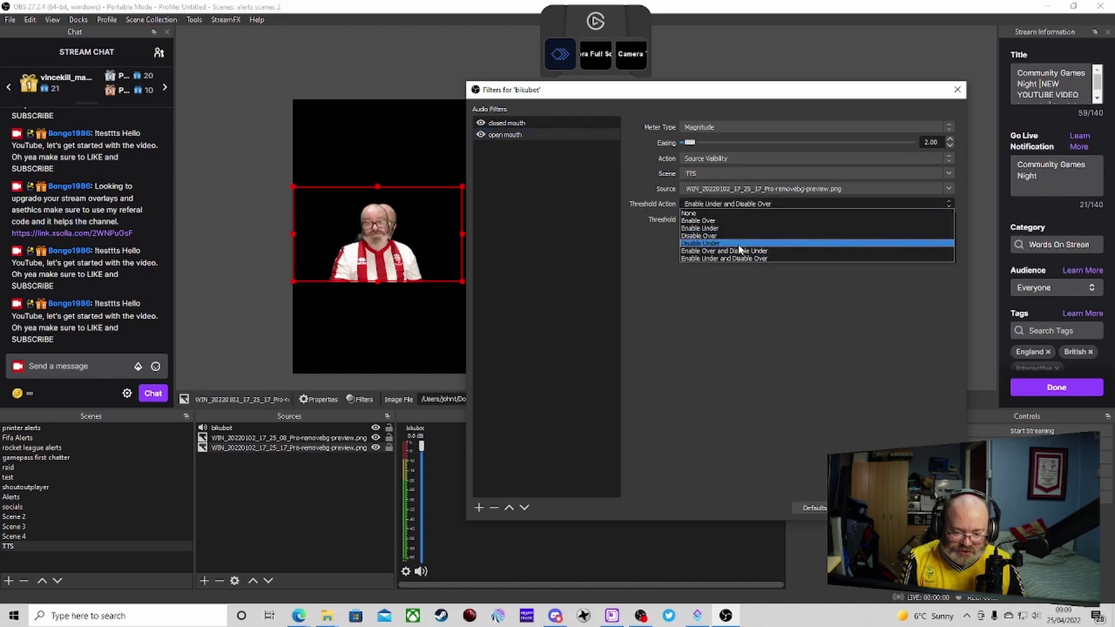
click(738, 244)
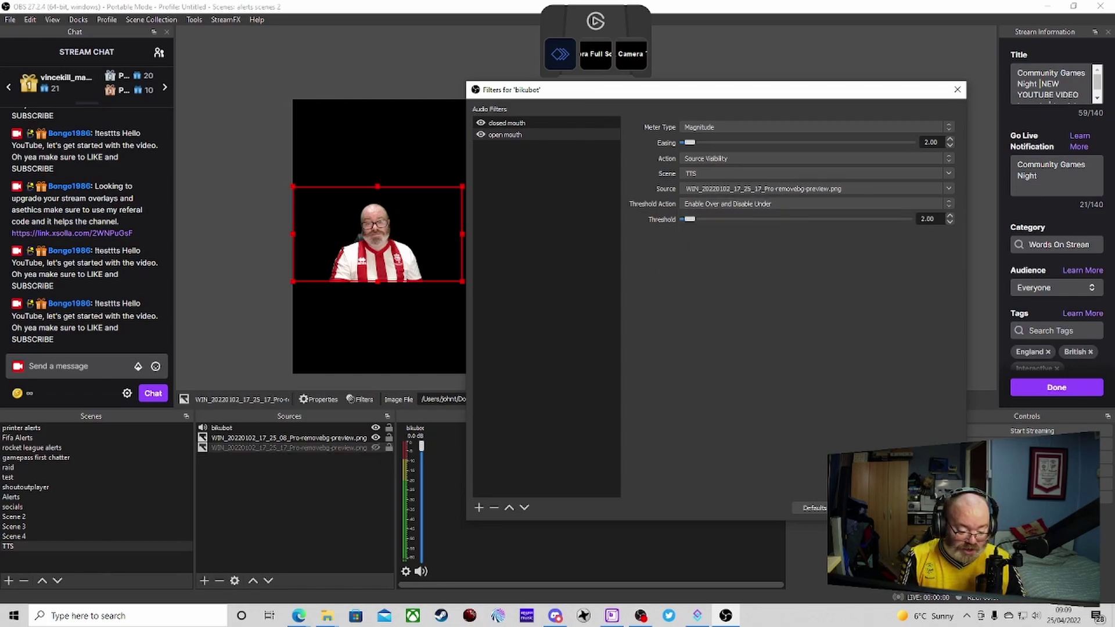
- Close the bikubot filters, go to Scene 4 and delete its old TTS source
key(Escape)
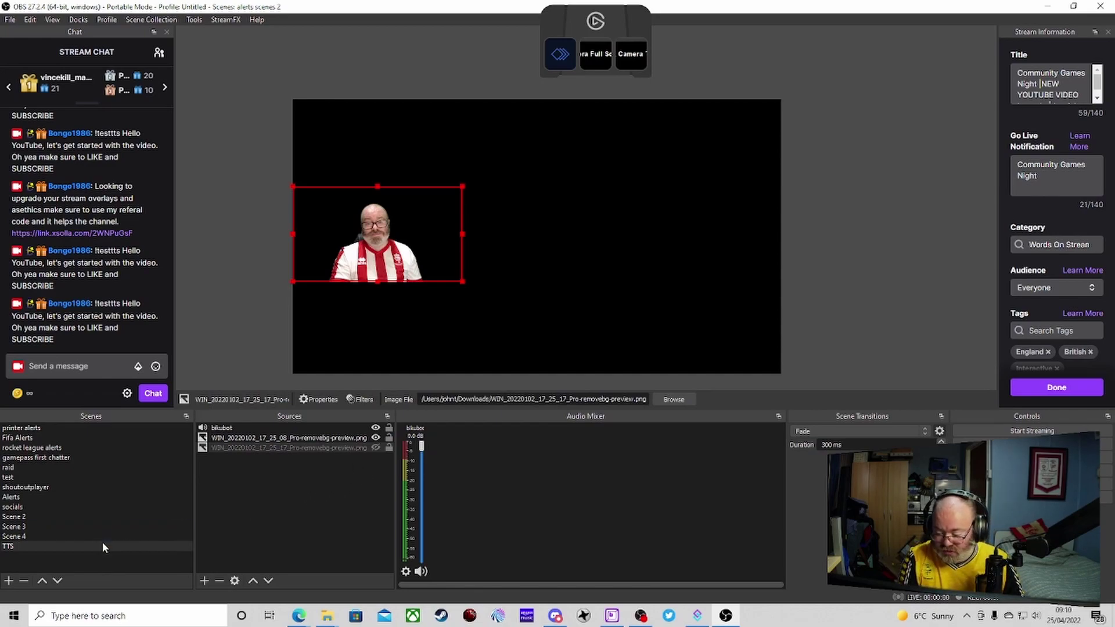
click(34, 536)
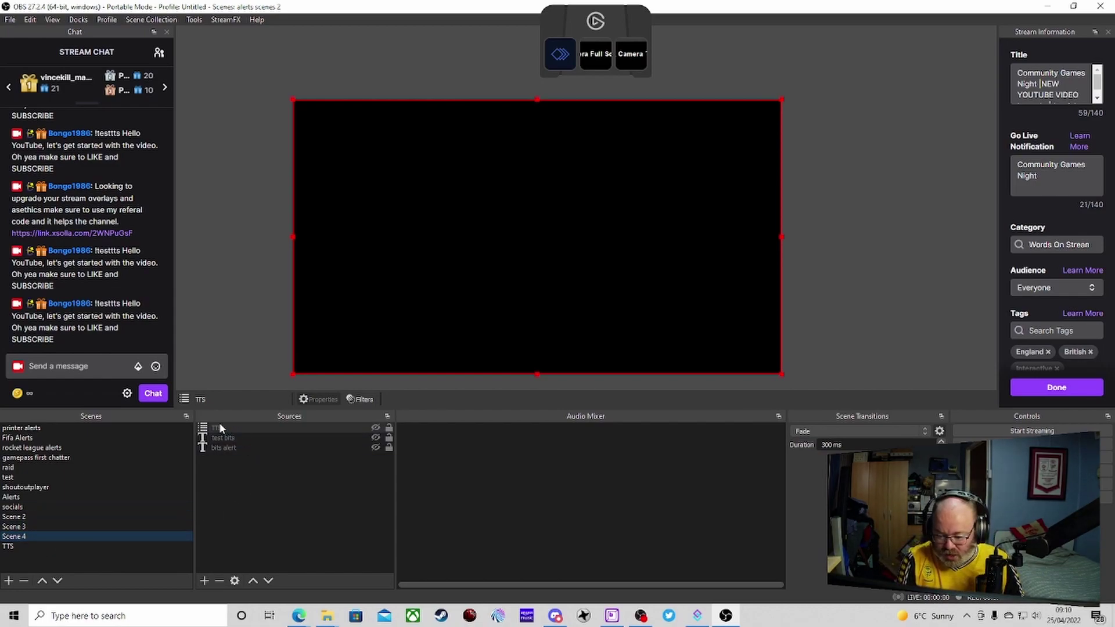
right_click(236, 426)
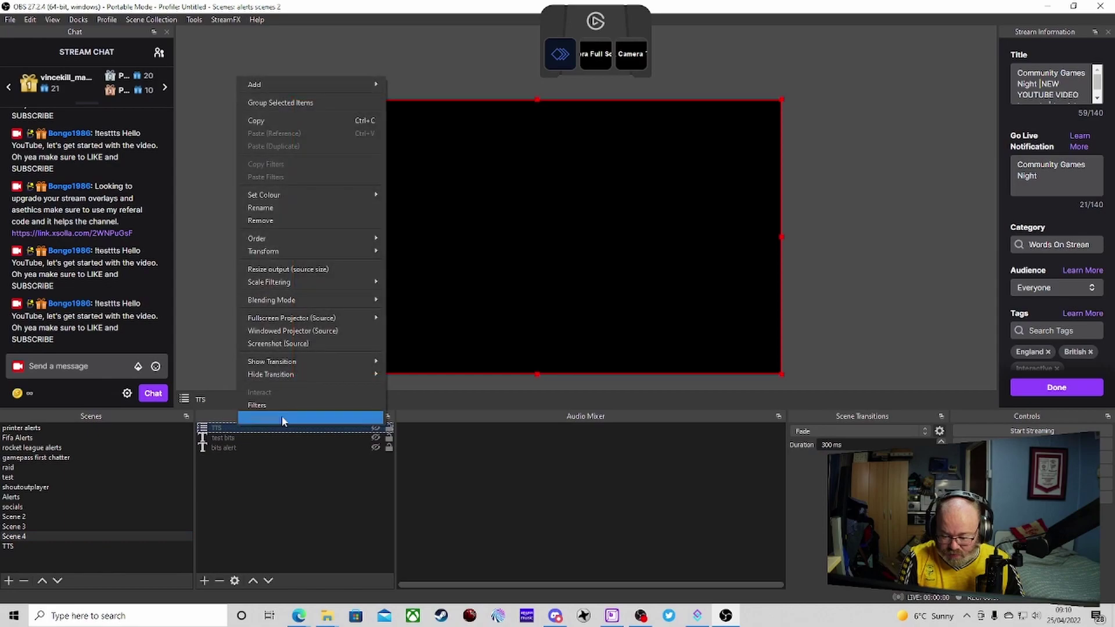
click(280, 219)
click(572, 323)
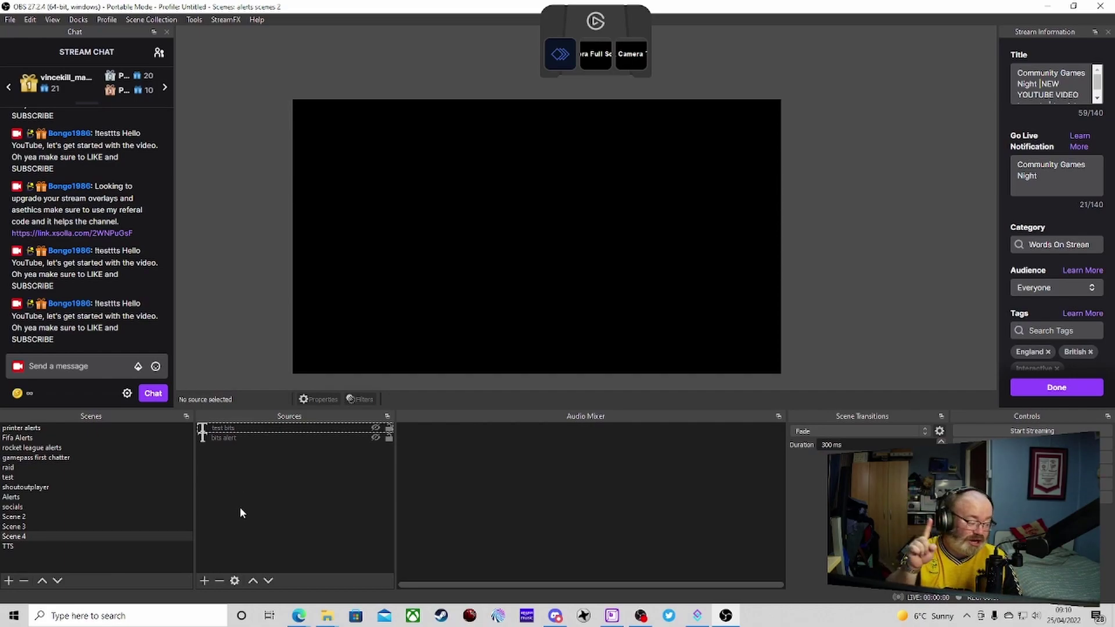
- Add the existing TTS scene to Scene 4 as a Scene source
right_click(284, 490)
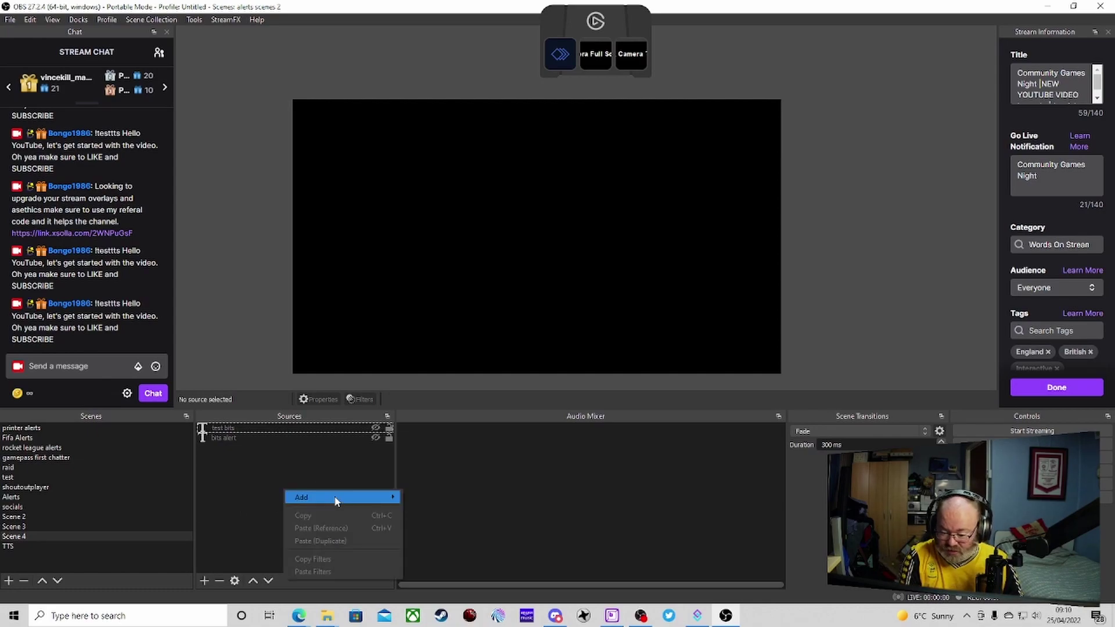
mouse_move(337, 498)
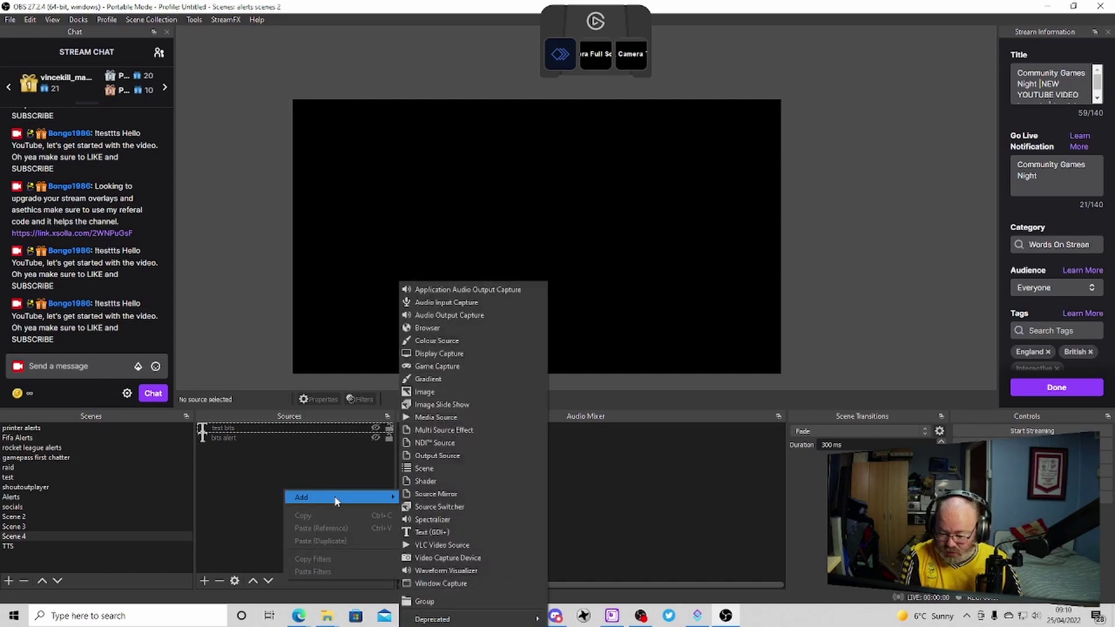
click(447, 467)
scroll(483, 342, down, 1)
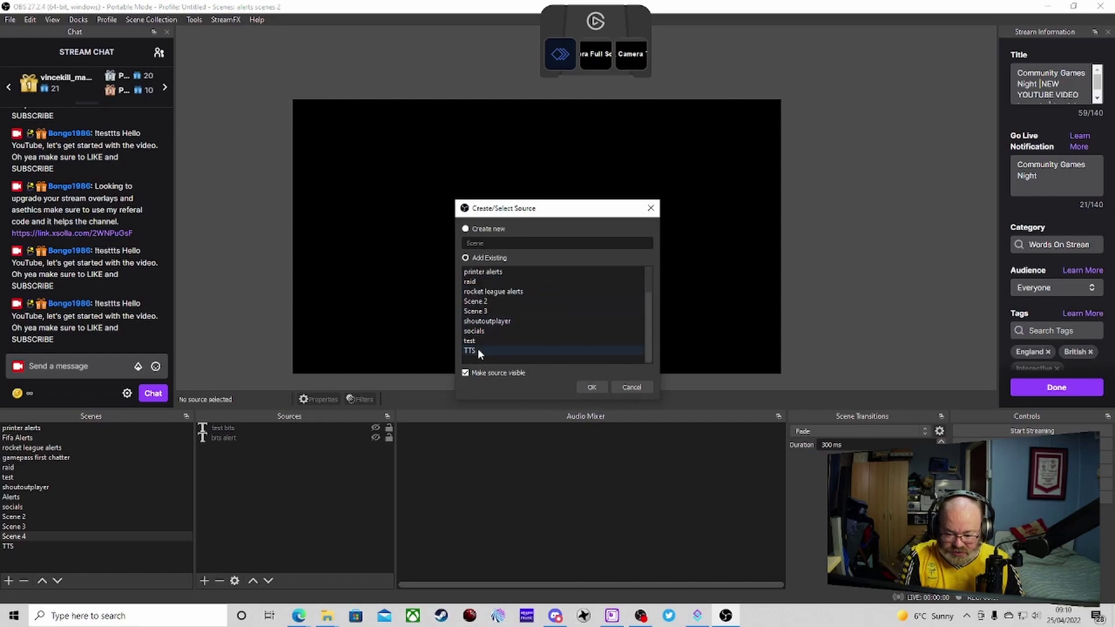
click(478, 356)
click(592, 387)
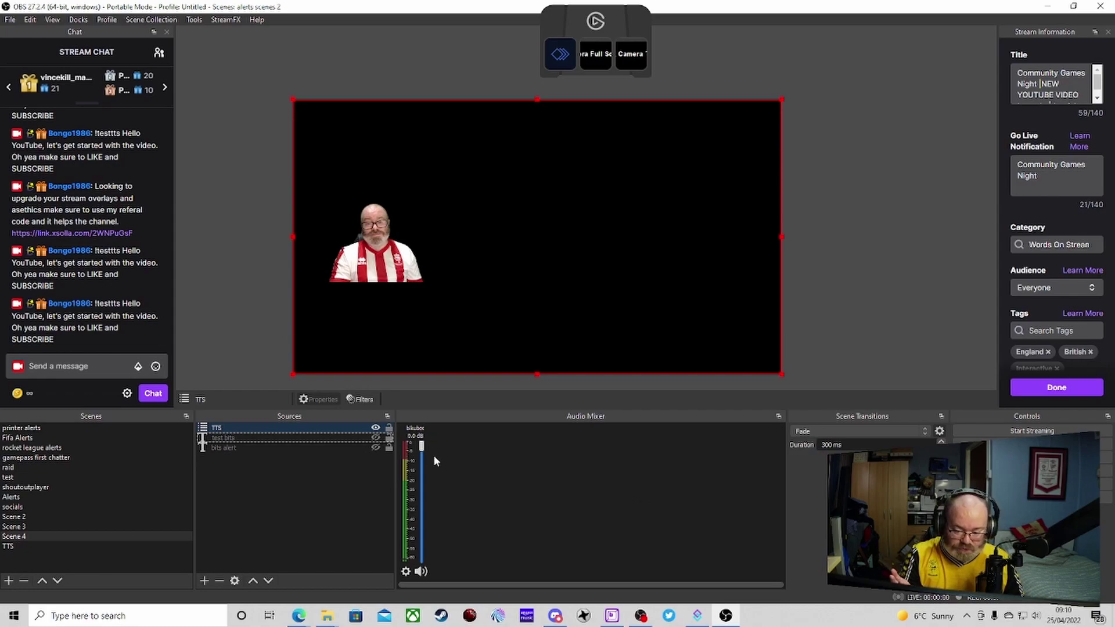
- Give the TTS source a Swipe show transition with direction Right
right_click(355, 427)
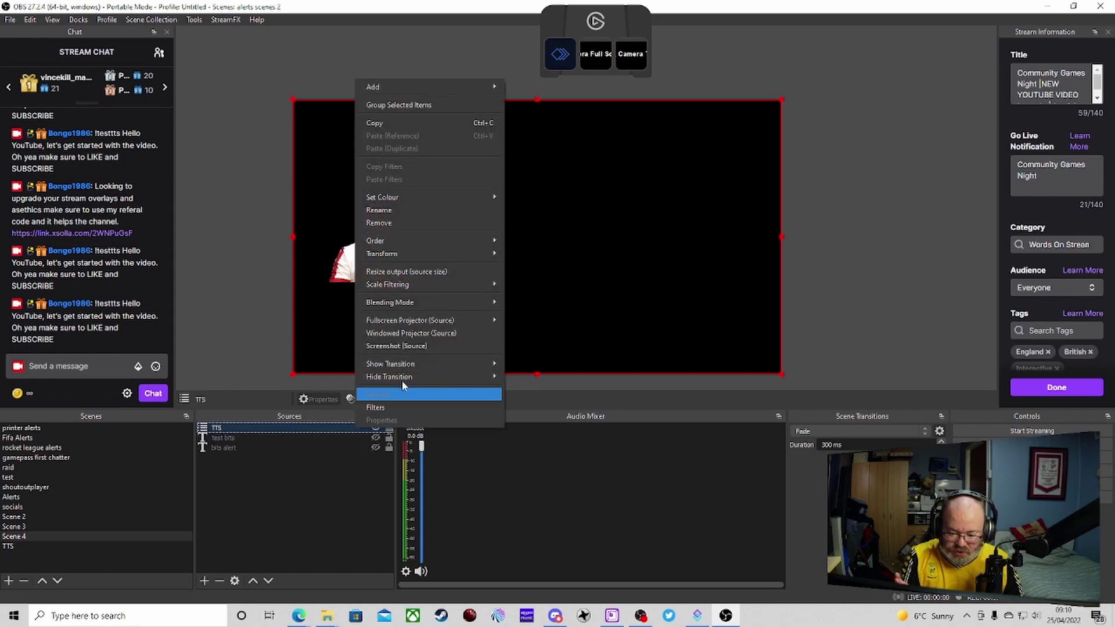
mouse_move(413, 367)
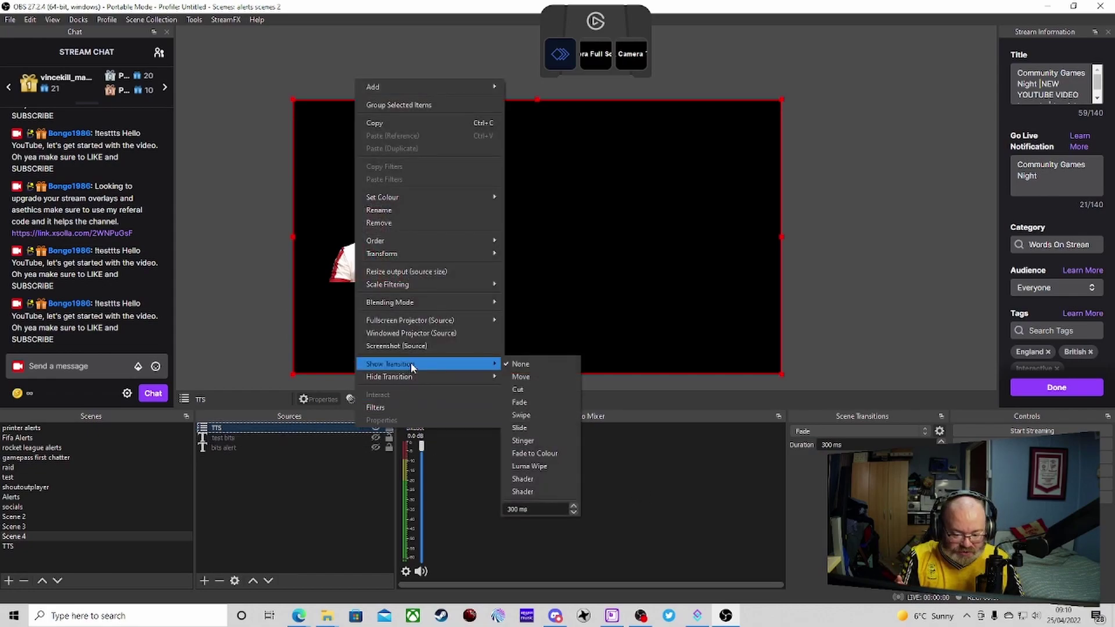
click(539, 415)
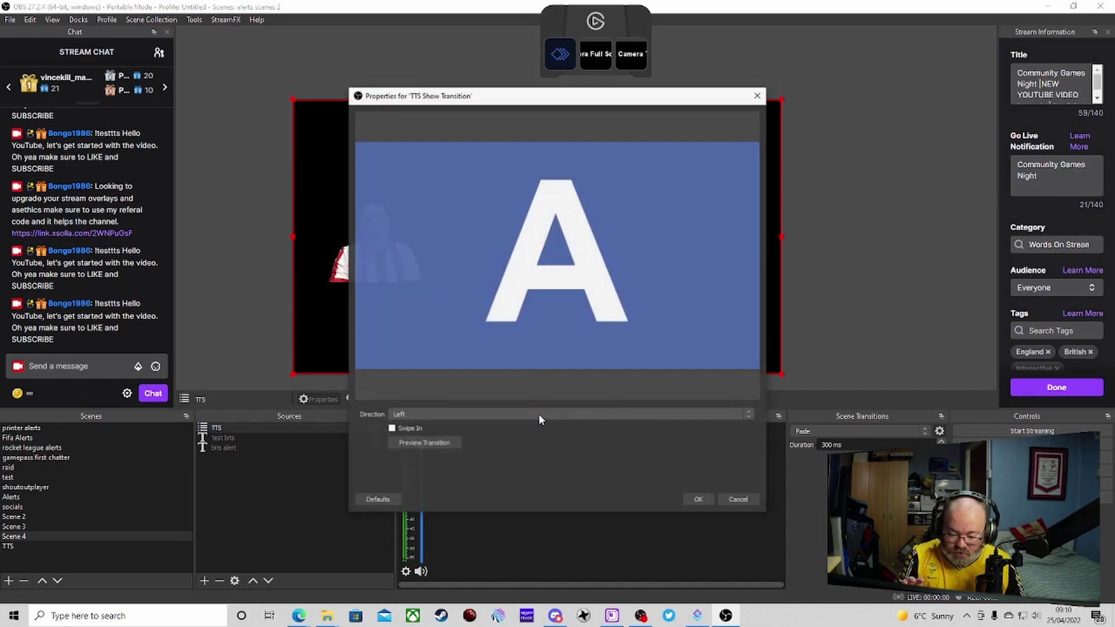
click(448, 414)
click(440, 432)
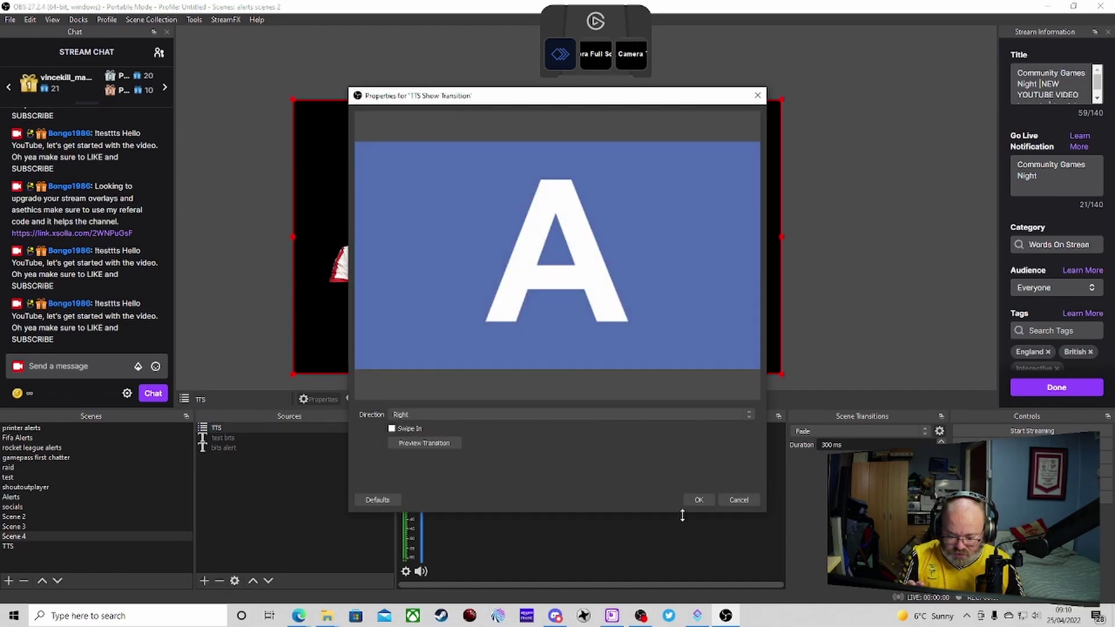
click(444, 446)
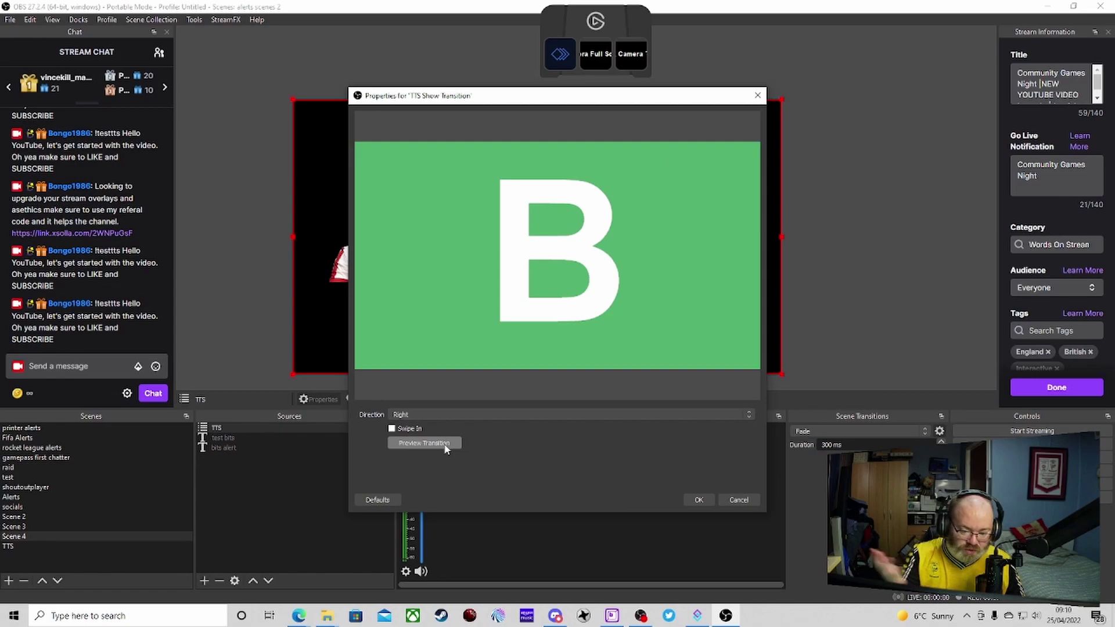
click(699, 501)
- Give the TTS source a Slide hide transition with direction Right
right_click(360, 428)
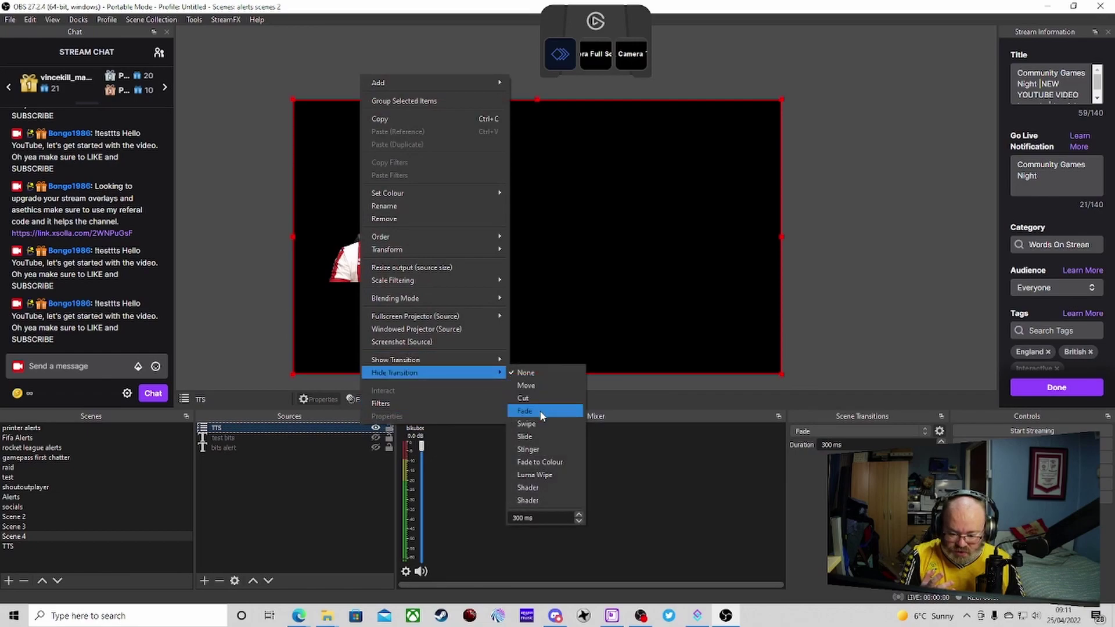
click(536, 439)
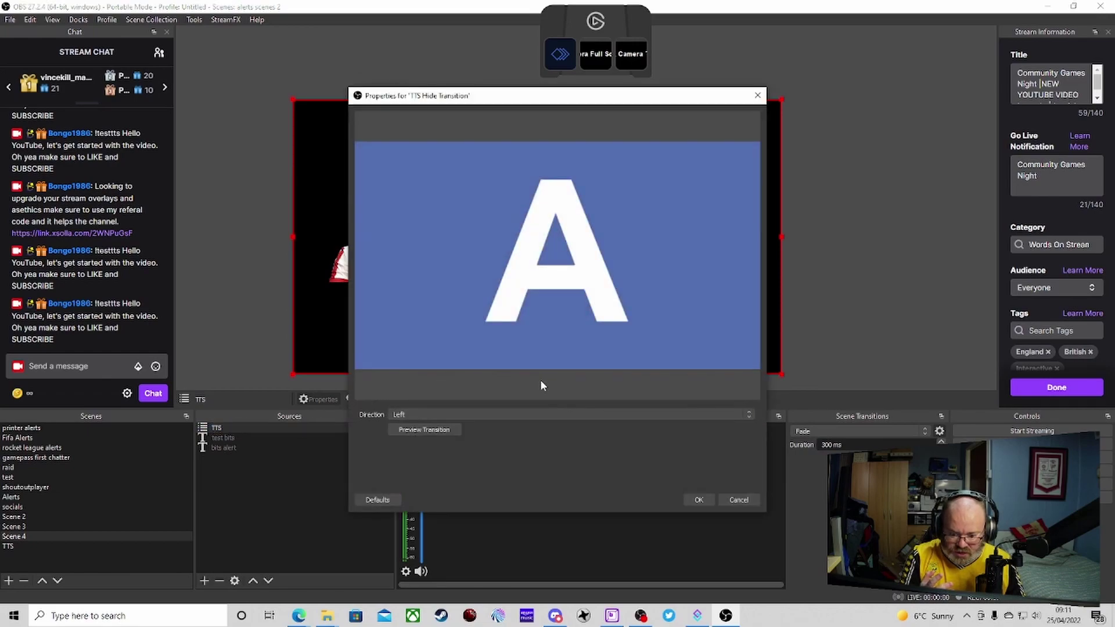
click(509, 413)
click(464, 431)
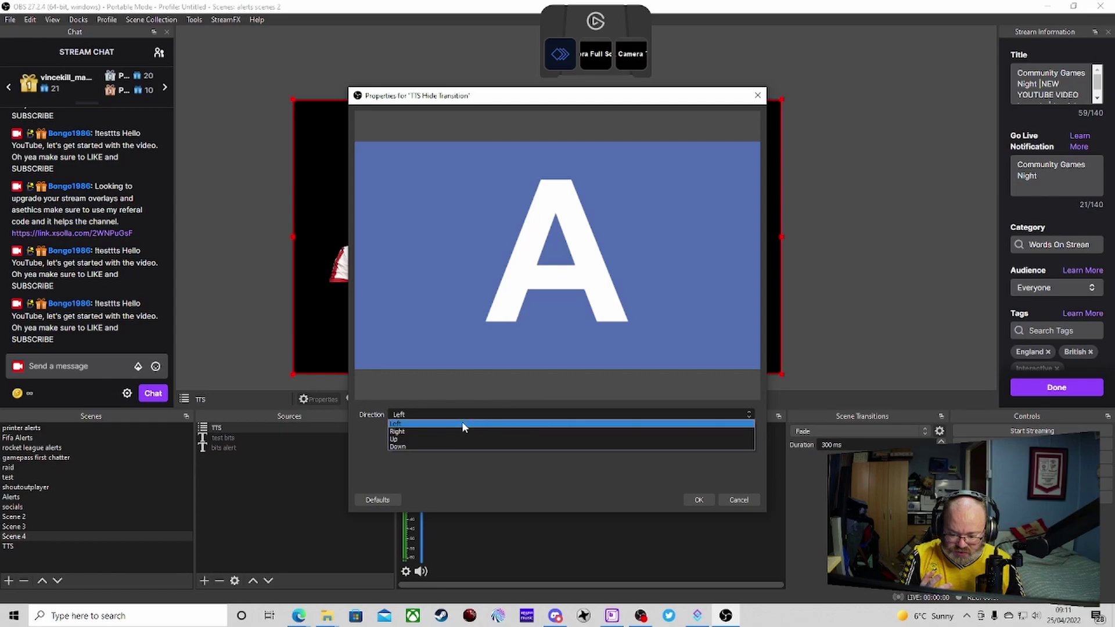
click(698, 500)
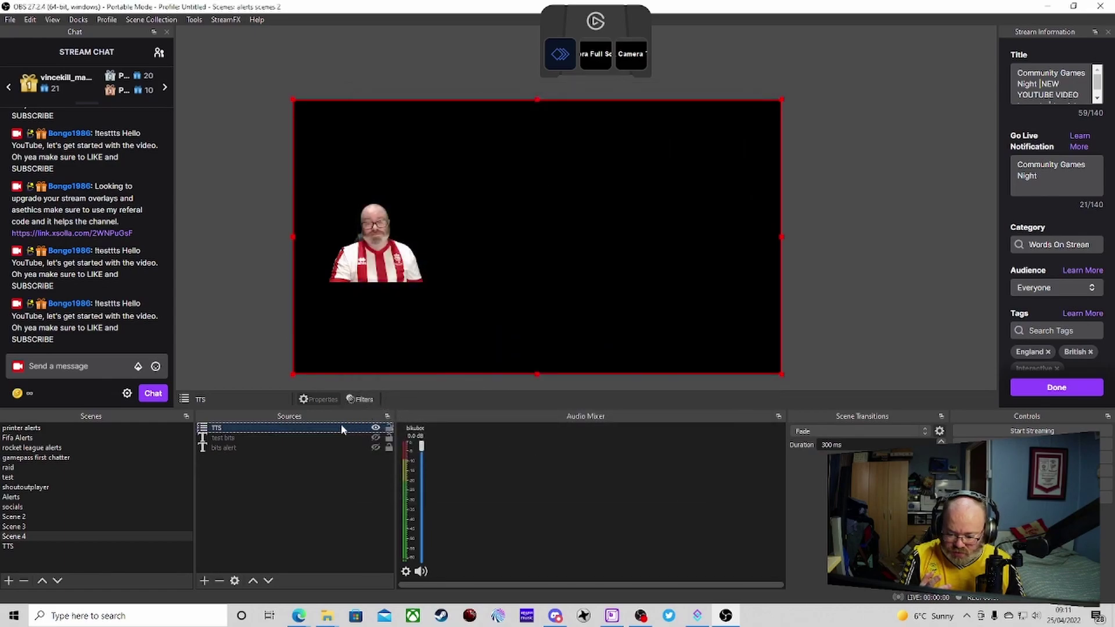
- Set both the show and hide transition durations of the TTS source to 1000 ms
right_click(342, 430)
mouse_move(407, 361)
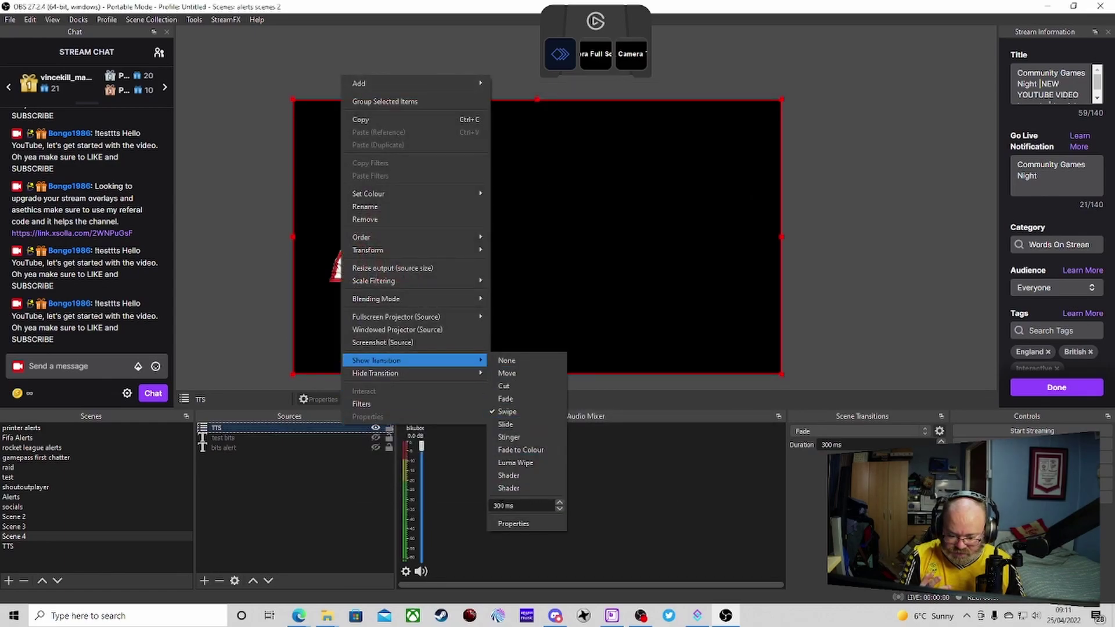
double_click(501, 506)
text(1000)
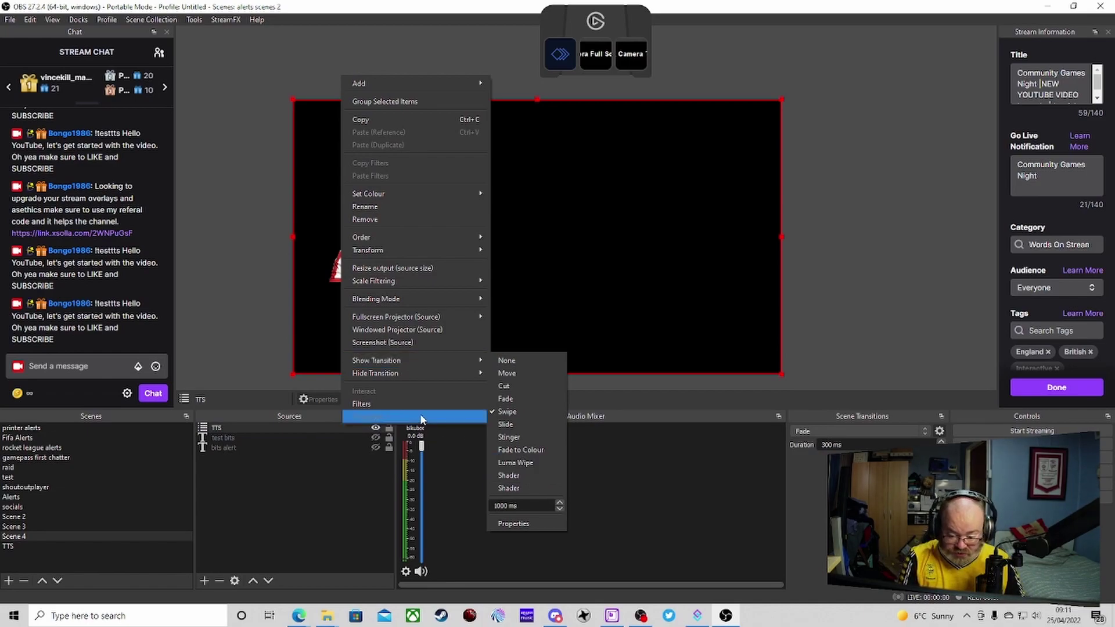
mouse_move(396, 376)
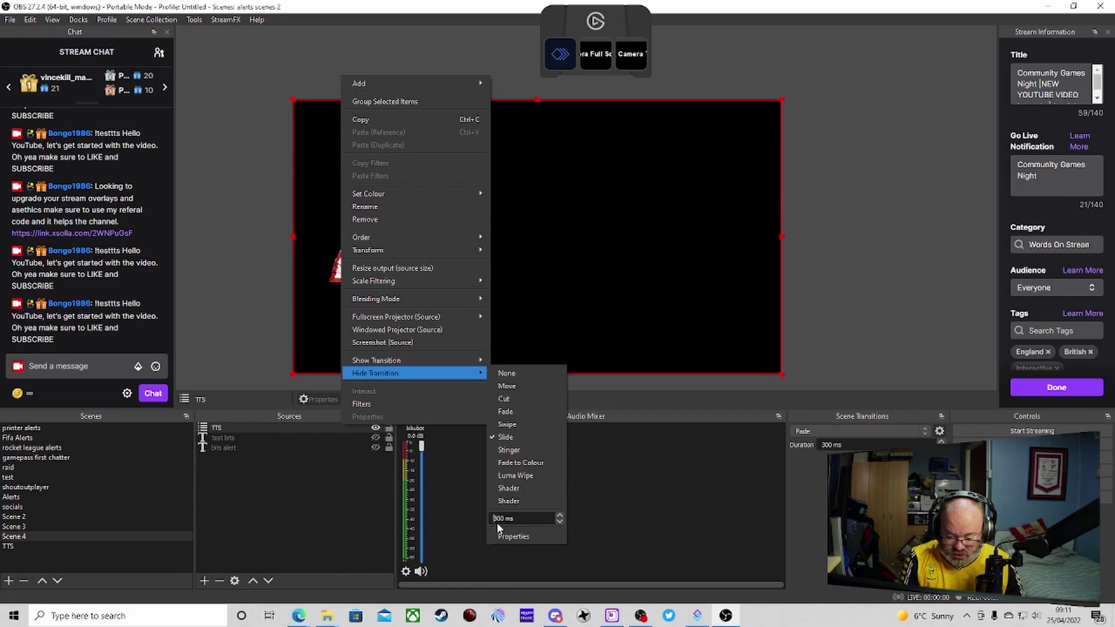
key(Delete)
key(Delete)
key(Delete)
text(1000)
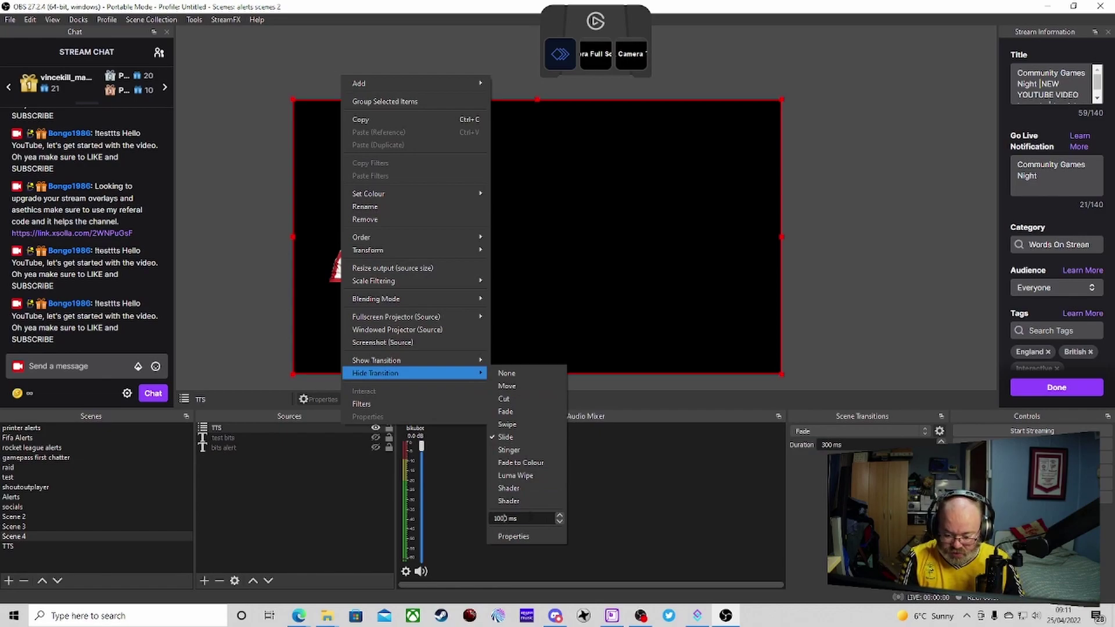
click(320, 526)
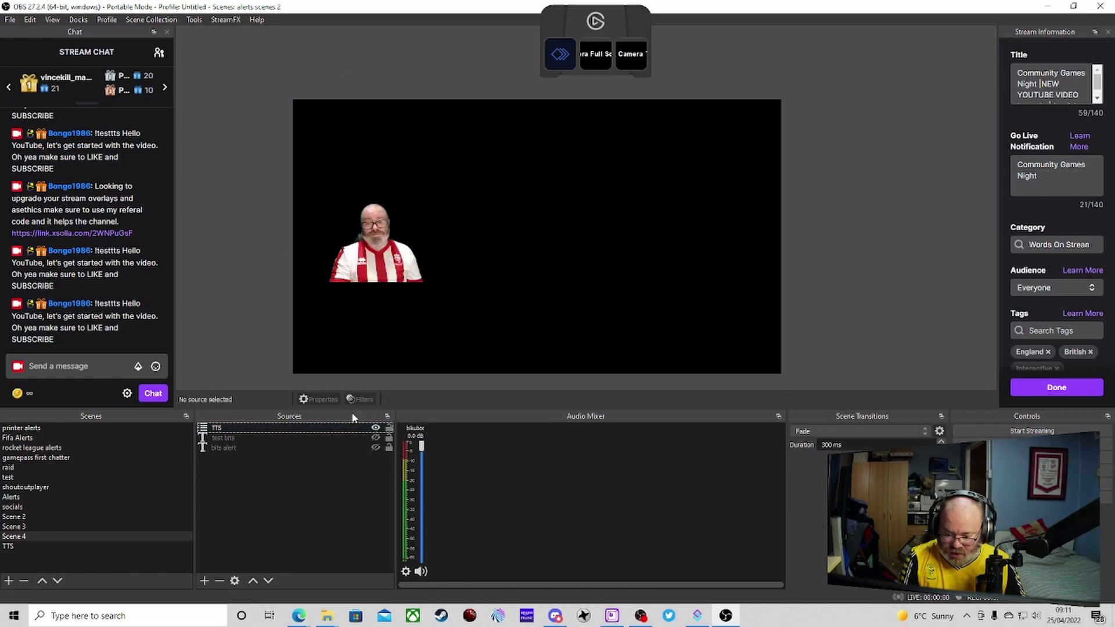
- Test the transitions by hiding, showing and hiding the TTS avatar again
click(374, 430)
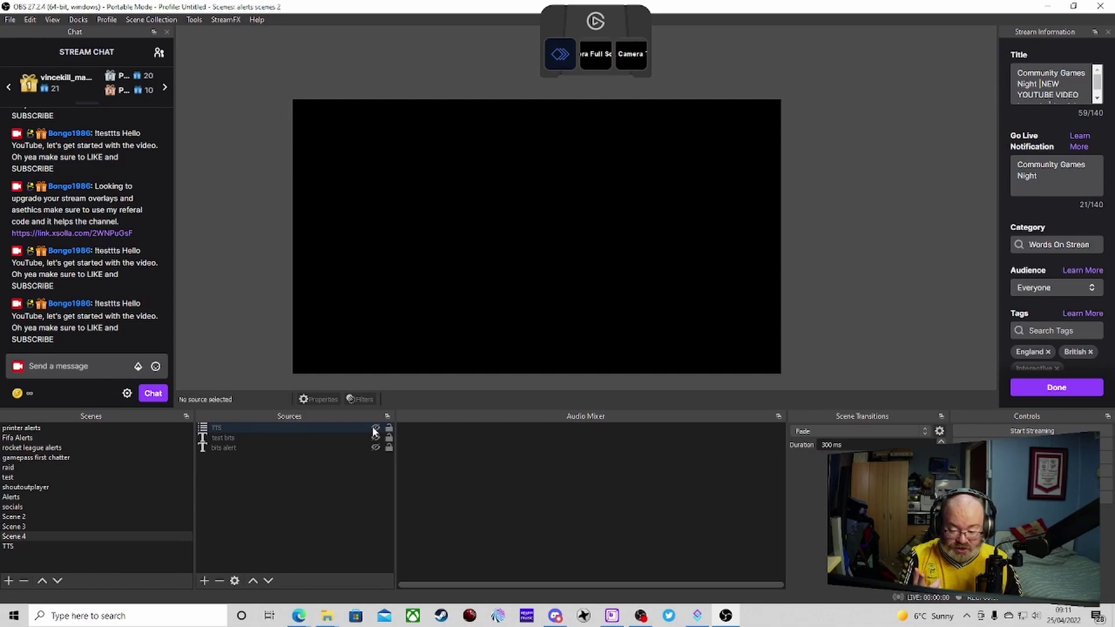
click(375, 430)
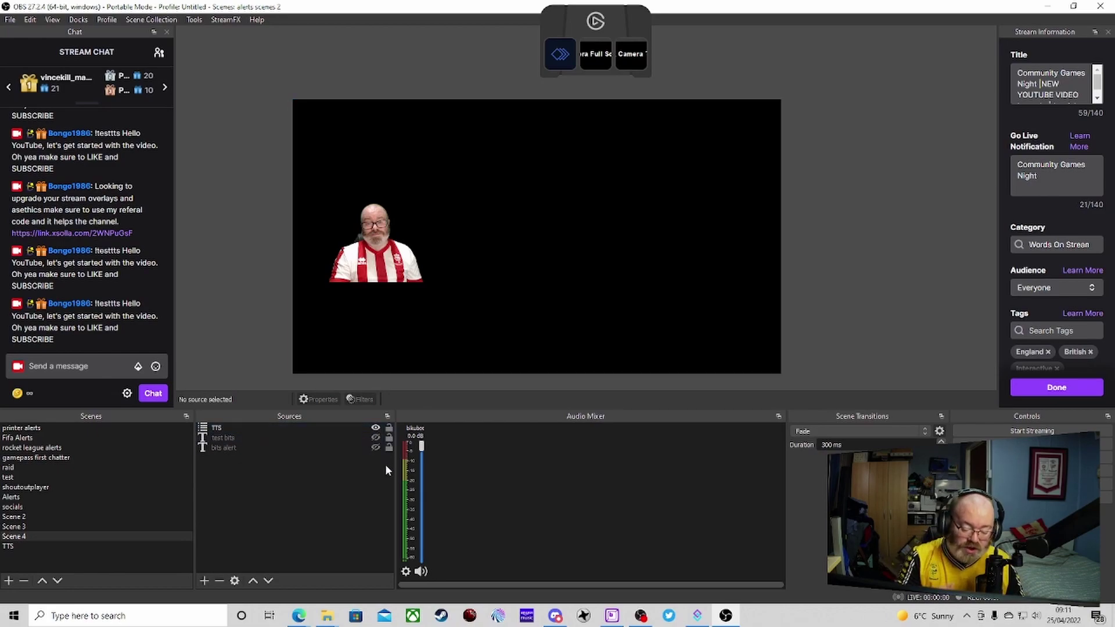
click(375, 429)
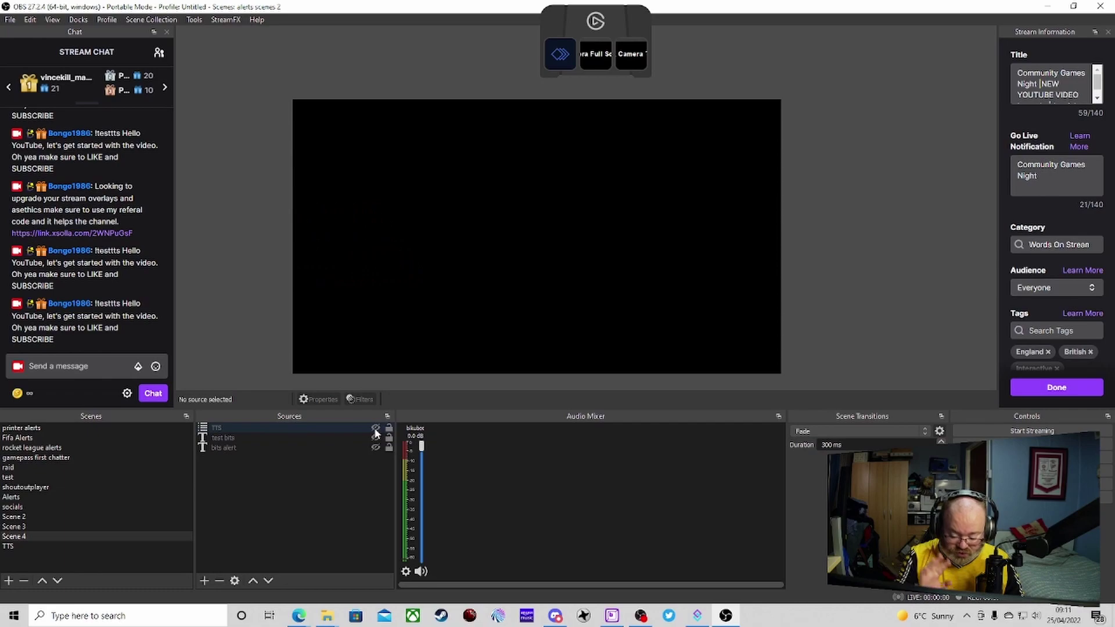
- In Bikubot's Points section, start a new channel point redemption
click(613, 619)
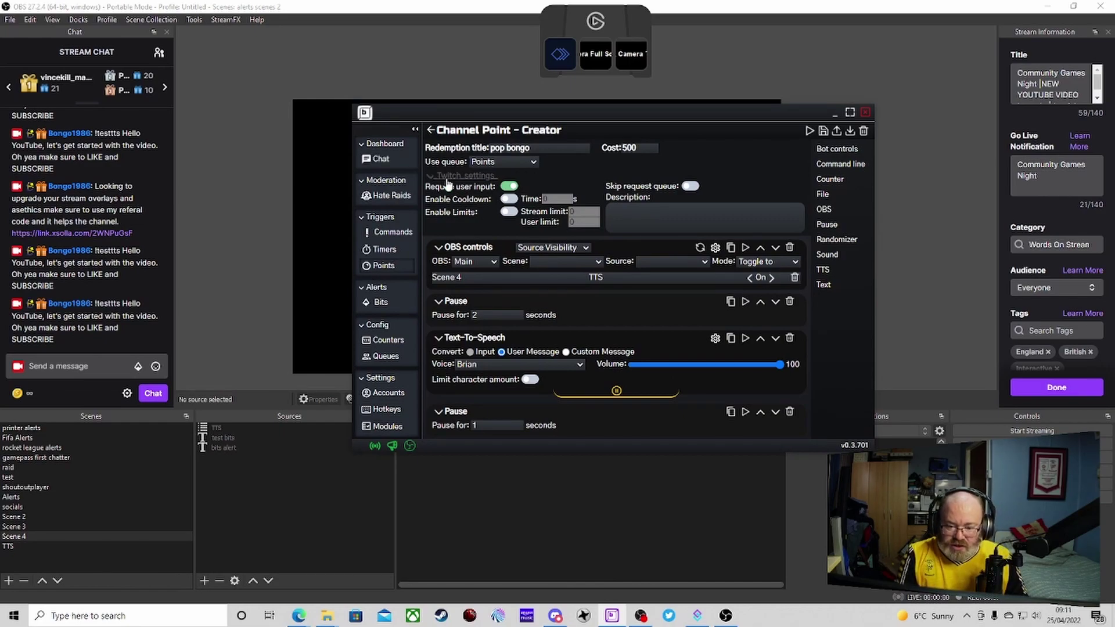
click(431, 130)
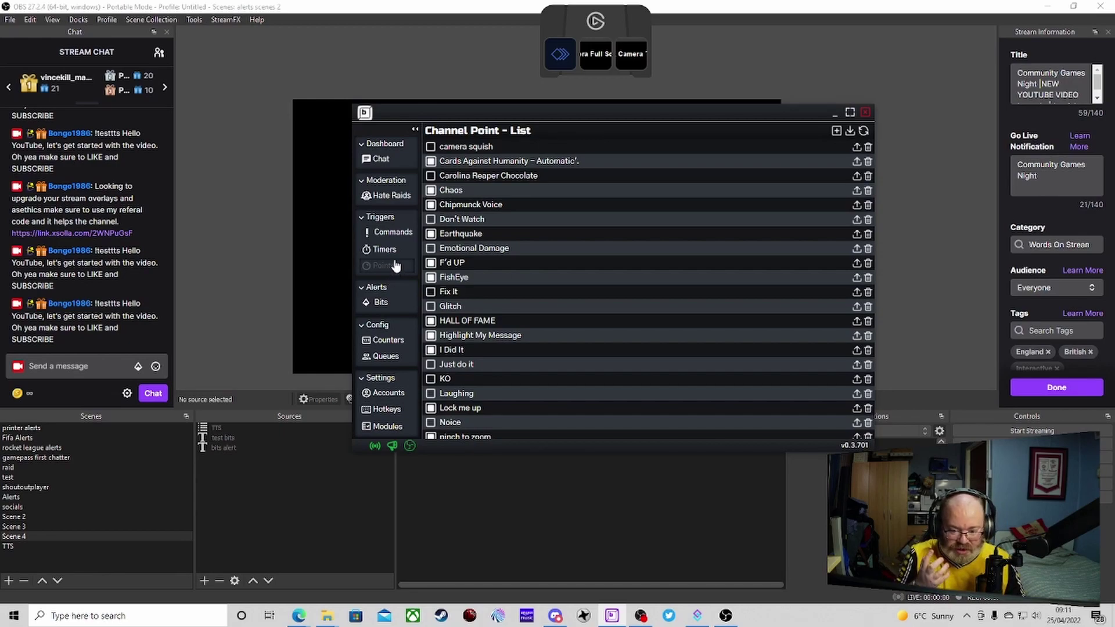
click(837, 130)
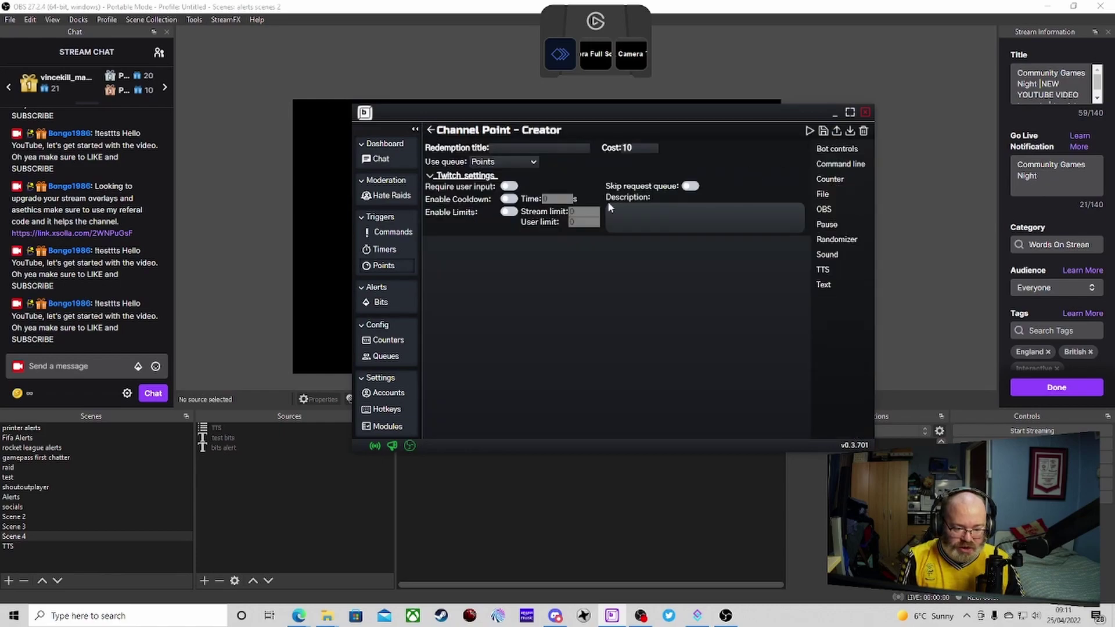
- Title the redemption 'test pop cat', set cost 250 and require user input
click(521, 148)
text(te)
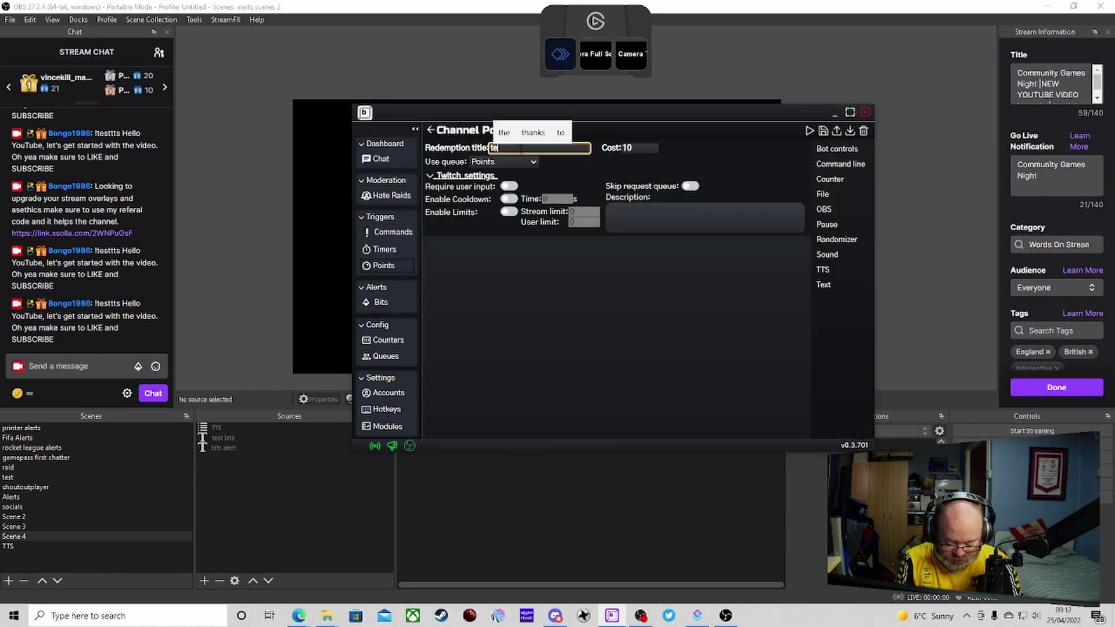
text(st pop cat)
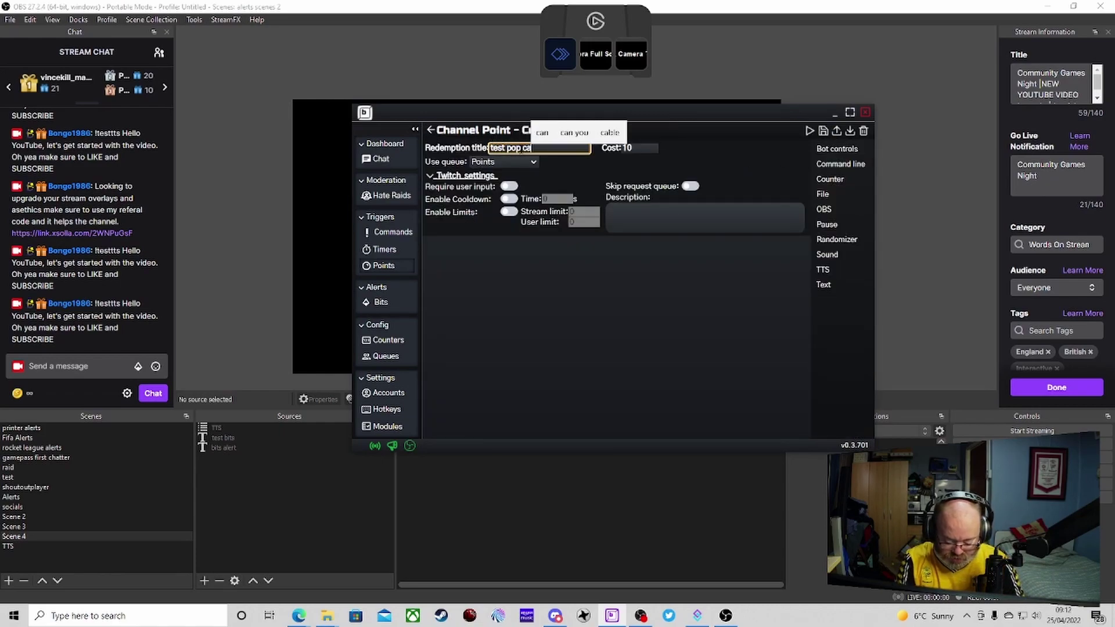
double_click(633, 148)
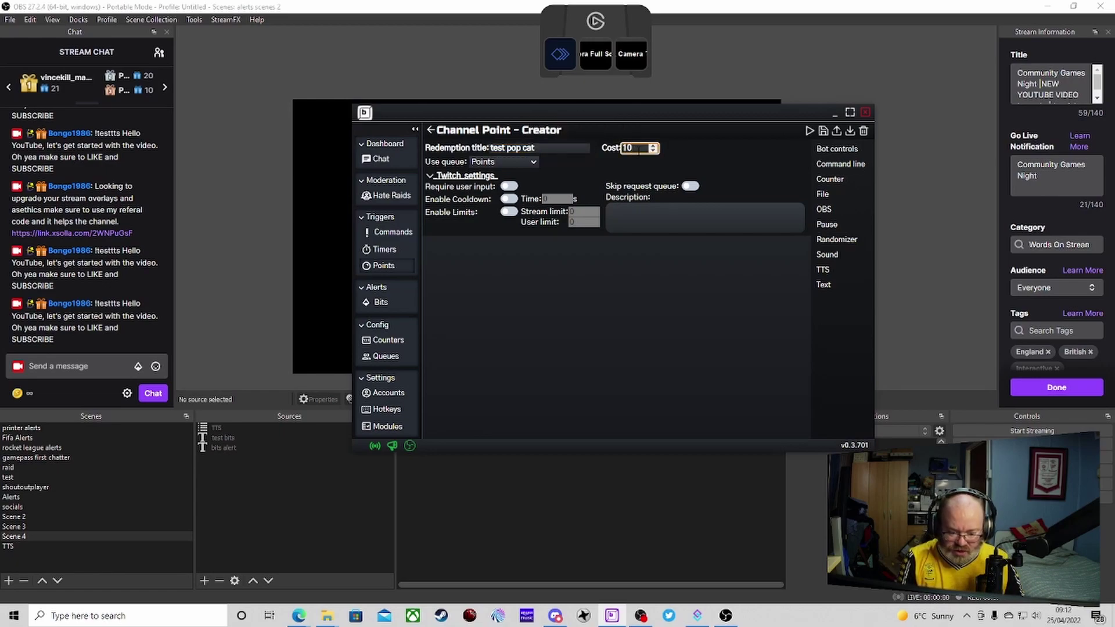
text(1250)
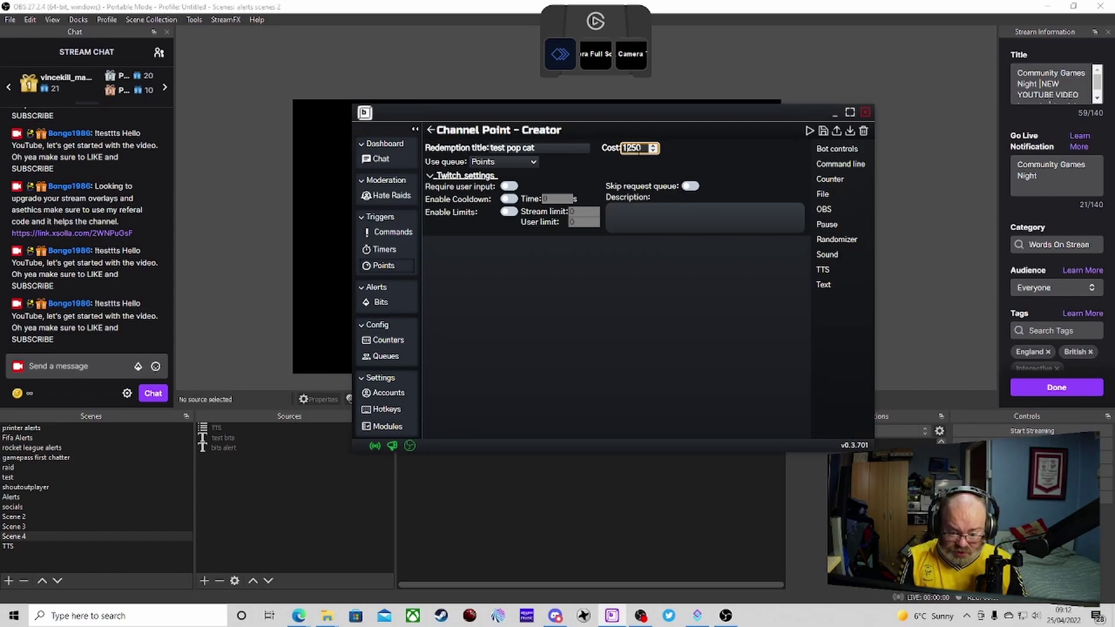
key(BackSpace)
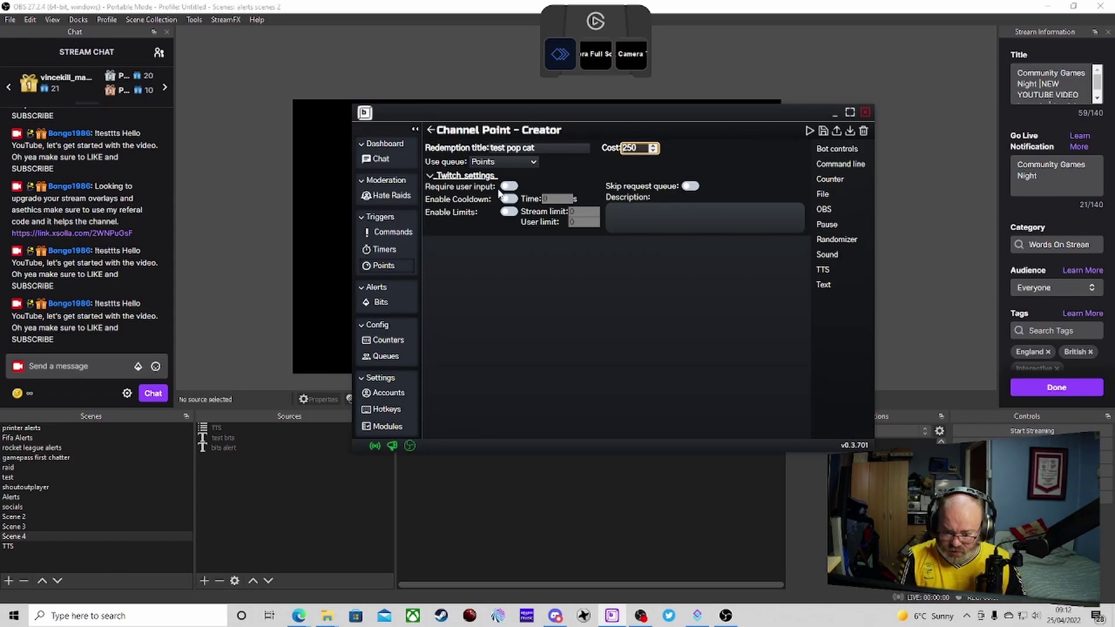
click(510, 186)
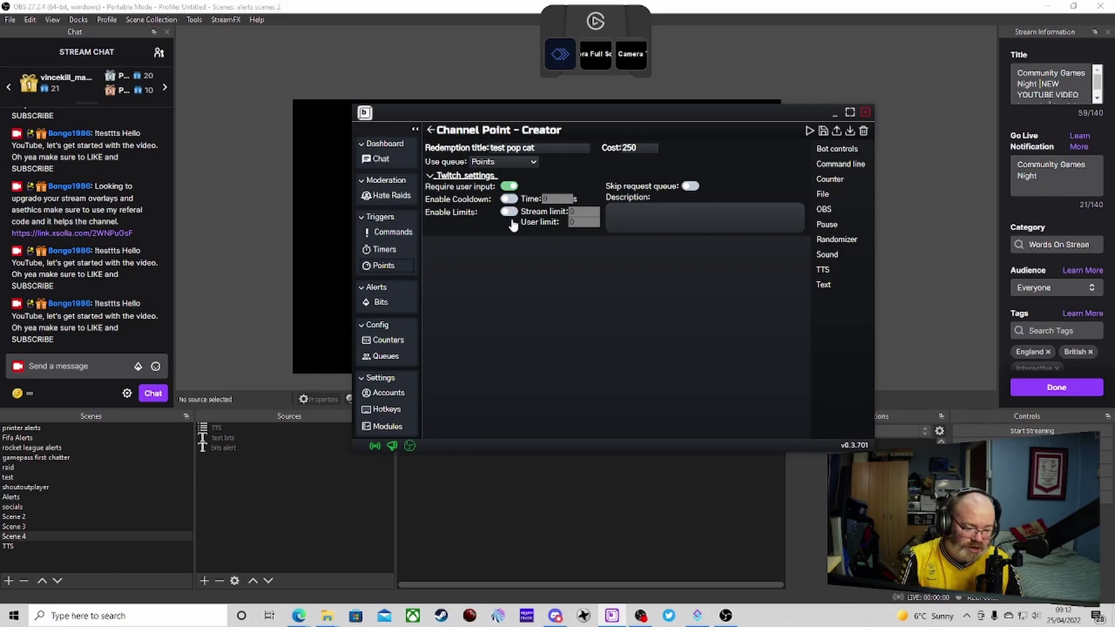
- Add a 2-second pause, then an OBS step toggling Scene 4's TTS source through the youtube obs connection
click(815, 227)
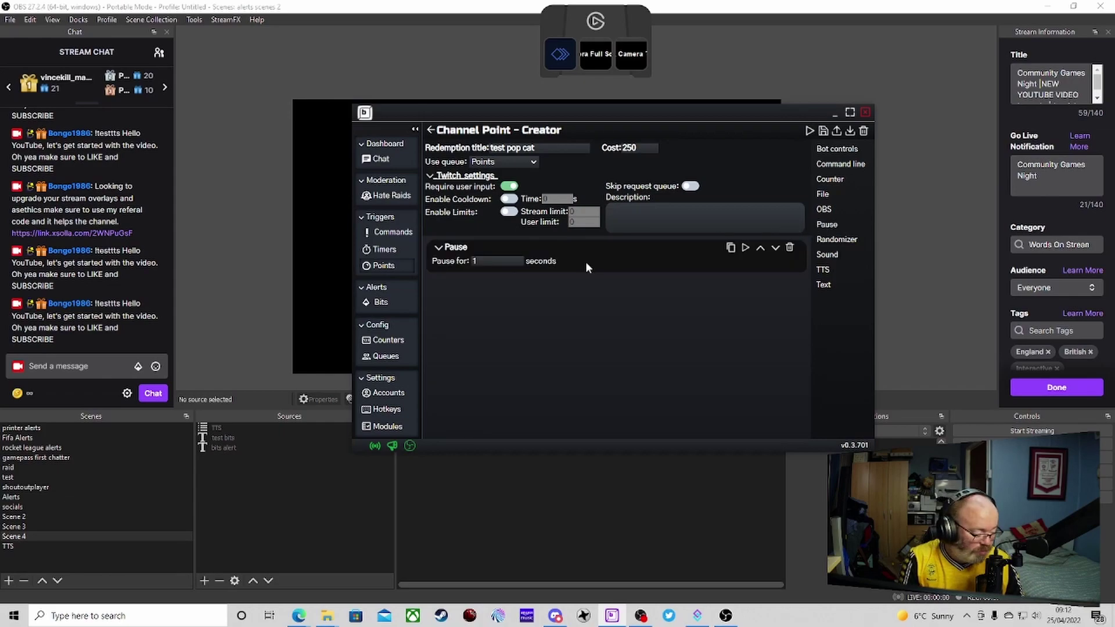
click(518, 259)
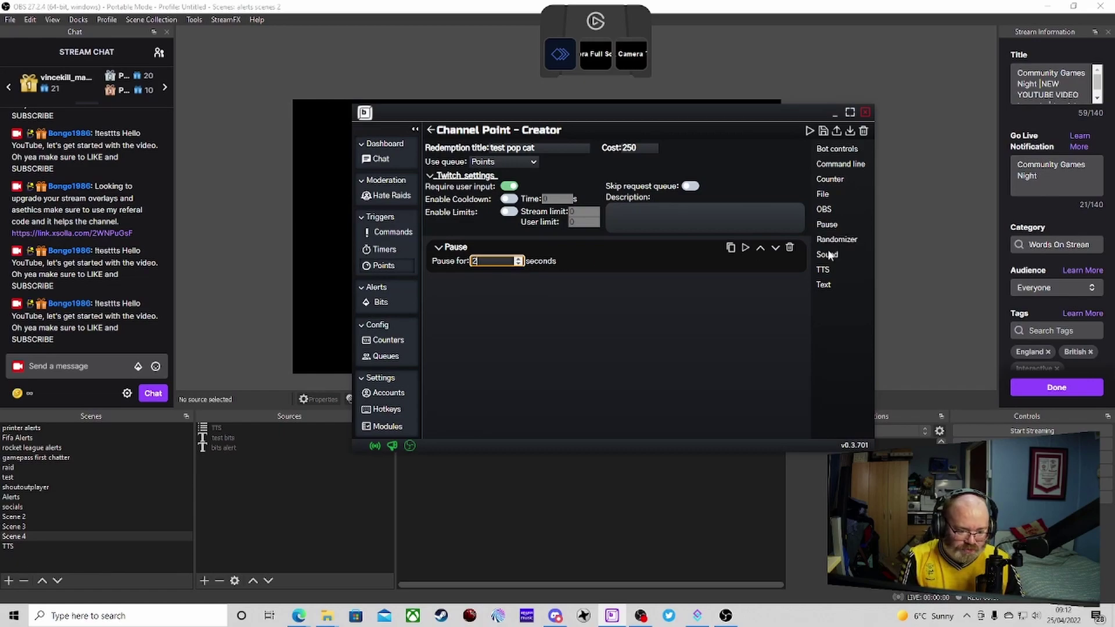
click(825, 211)
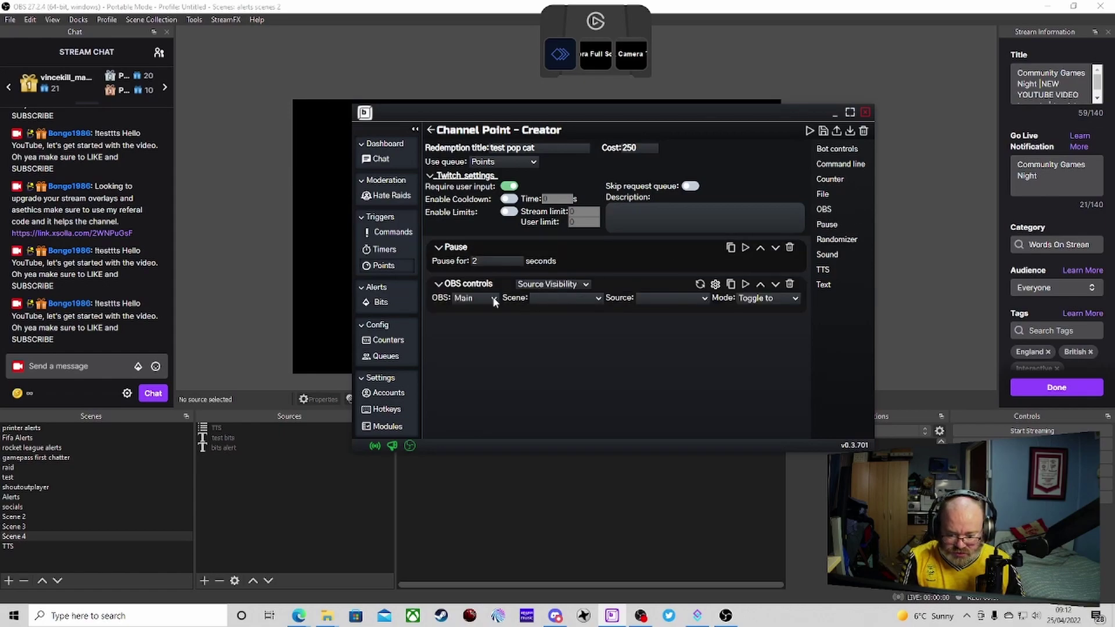
click(493, 299)
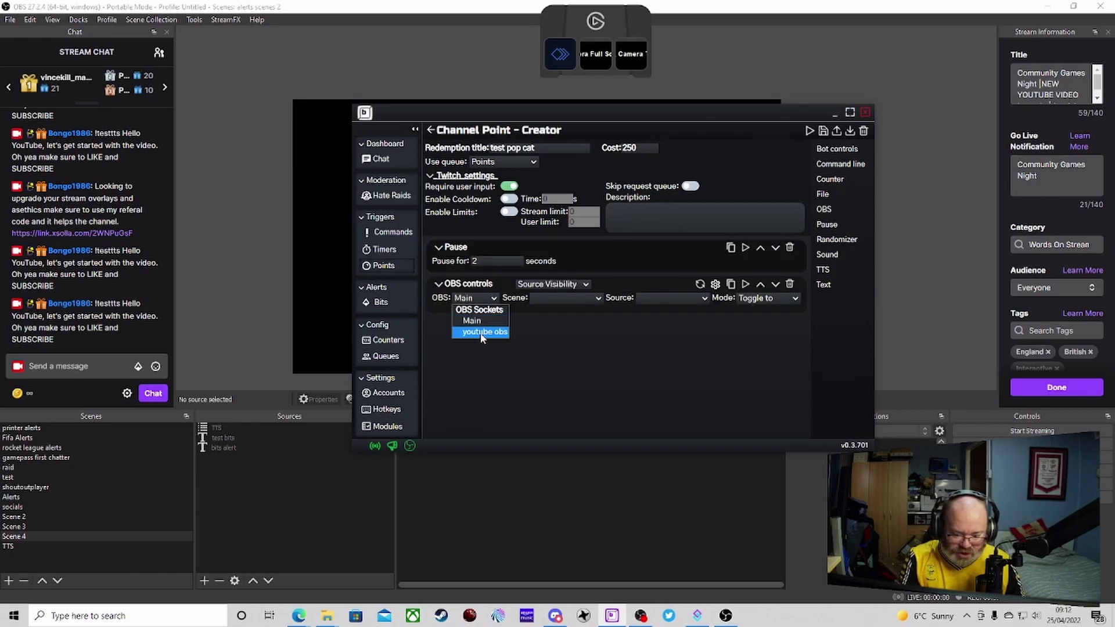
click(483, 333)
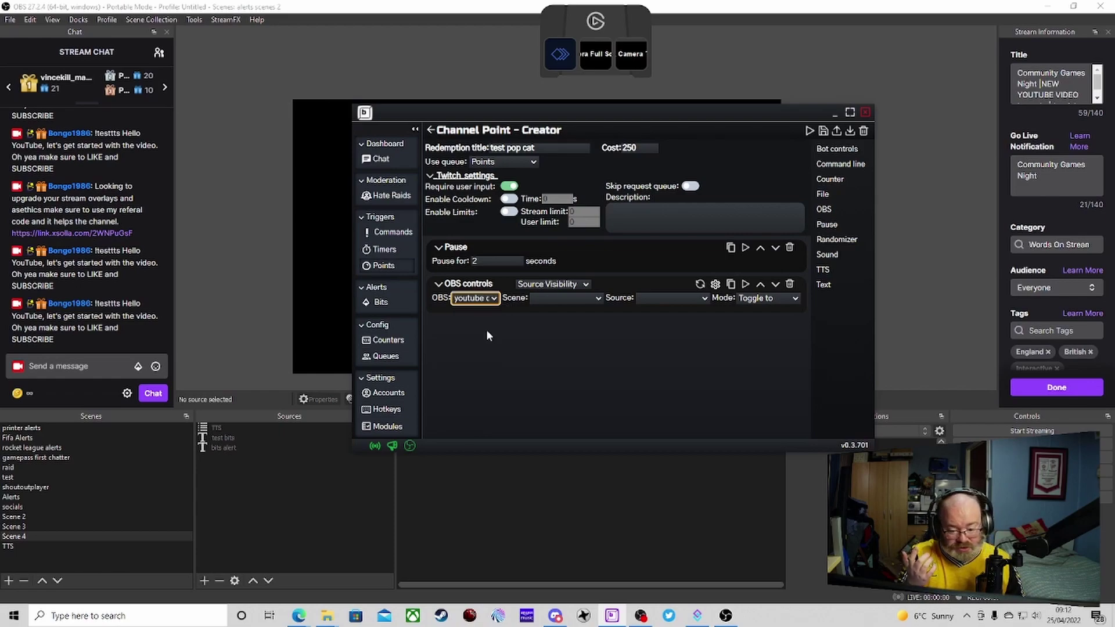
click(598, 298)
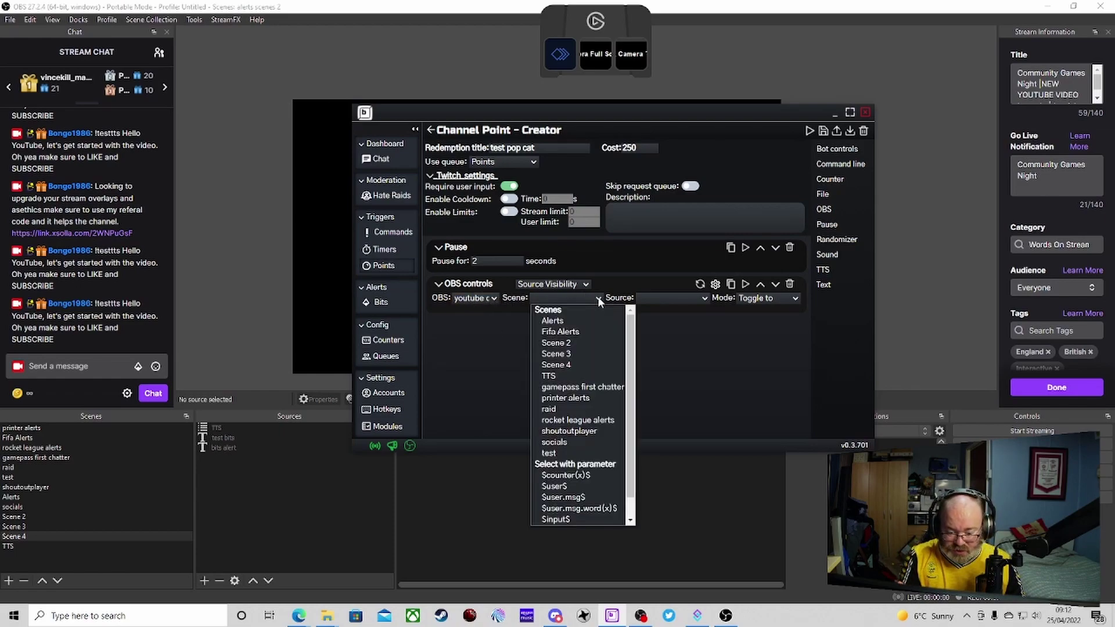
click(568, 366)
click(706, 300)
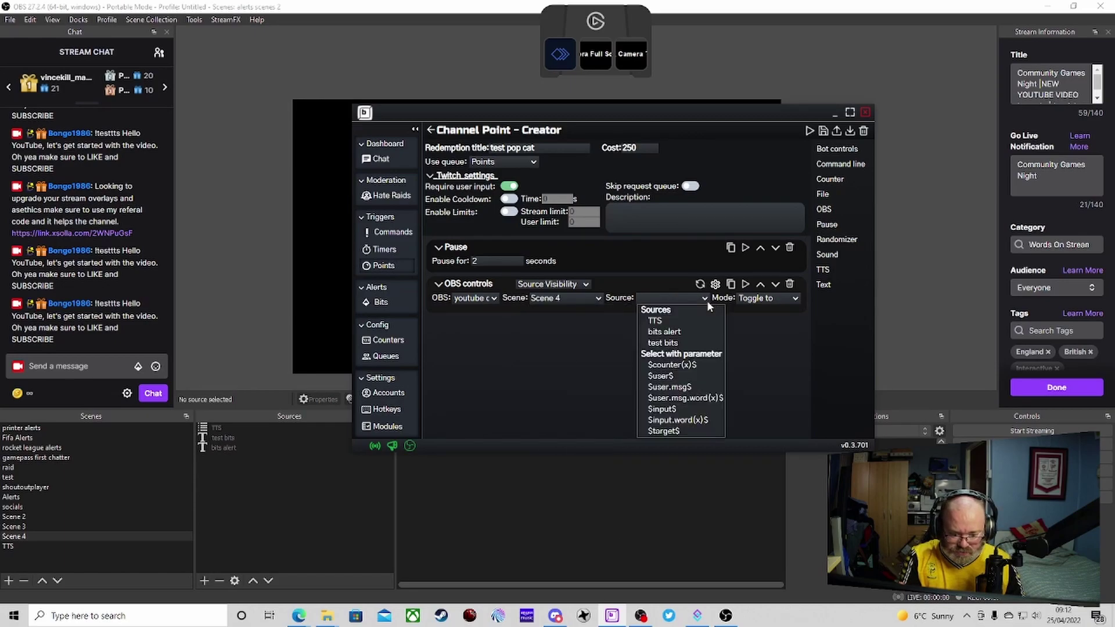
click(677, 322)
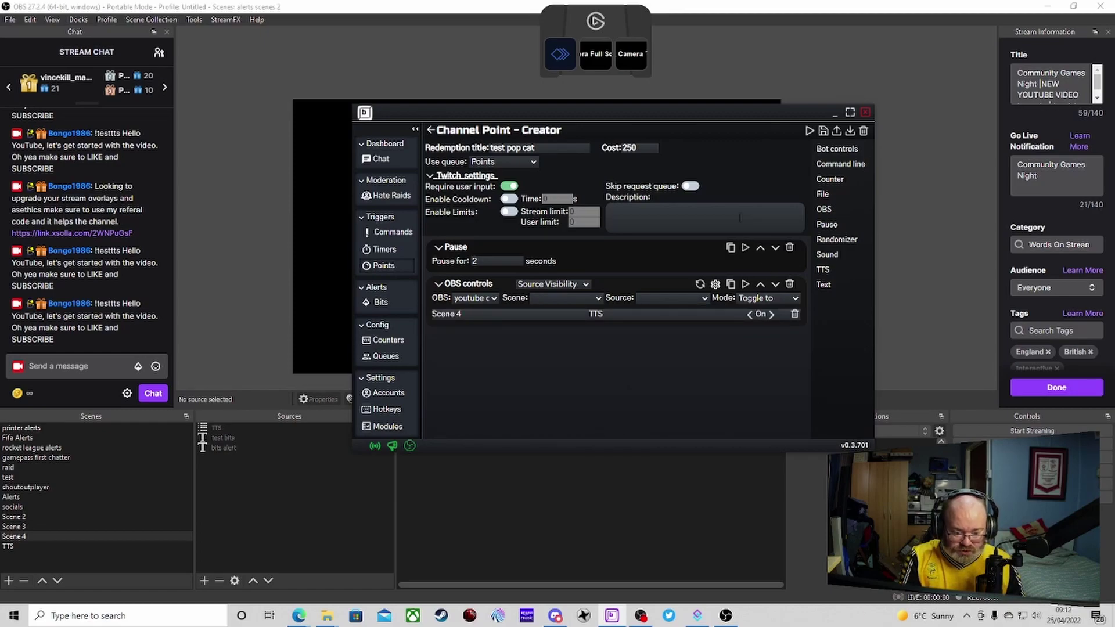
- Test the OBS step so the TTS avatar appears in the OBS preview, then hide the TTS source again
drag(715, 116, 892, 113)
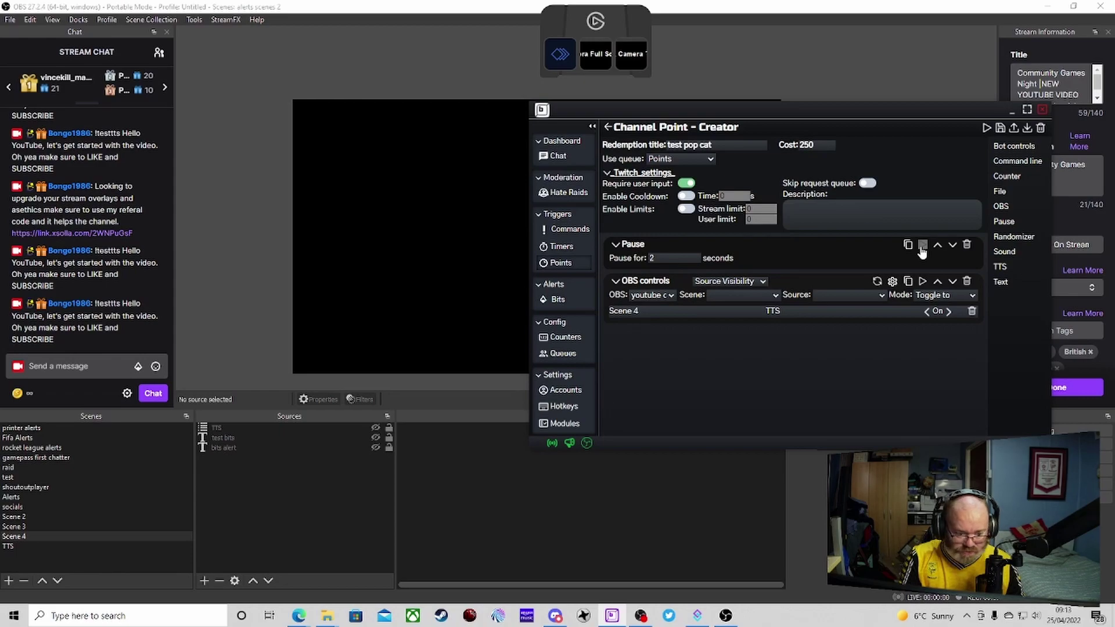
click(924, 281)
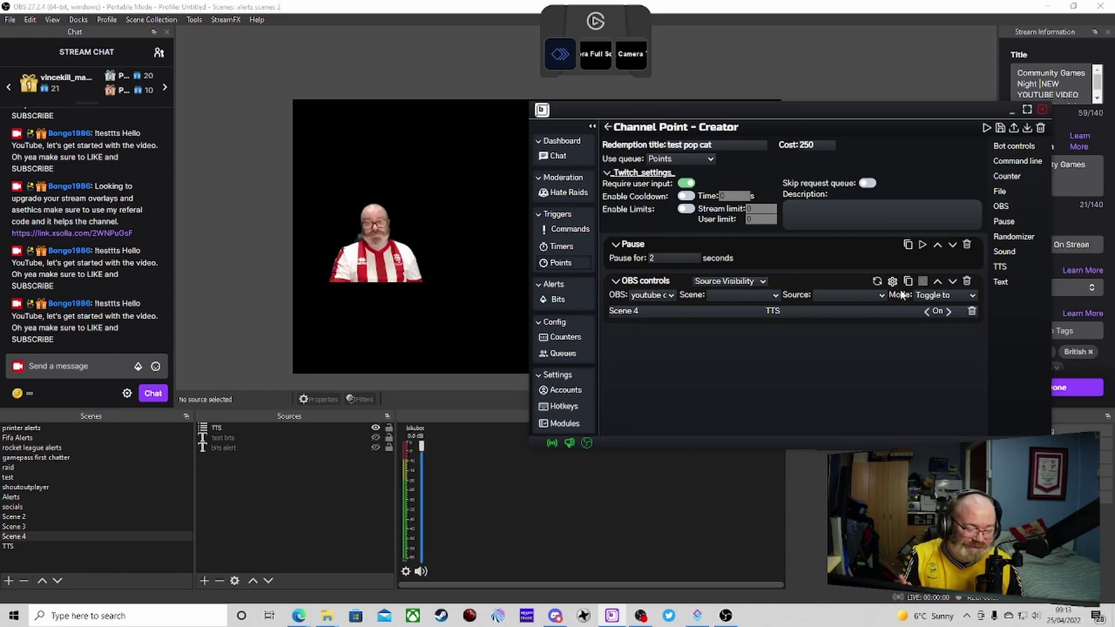
click(381, 429)
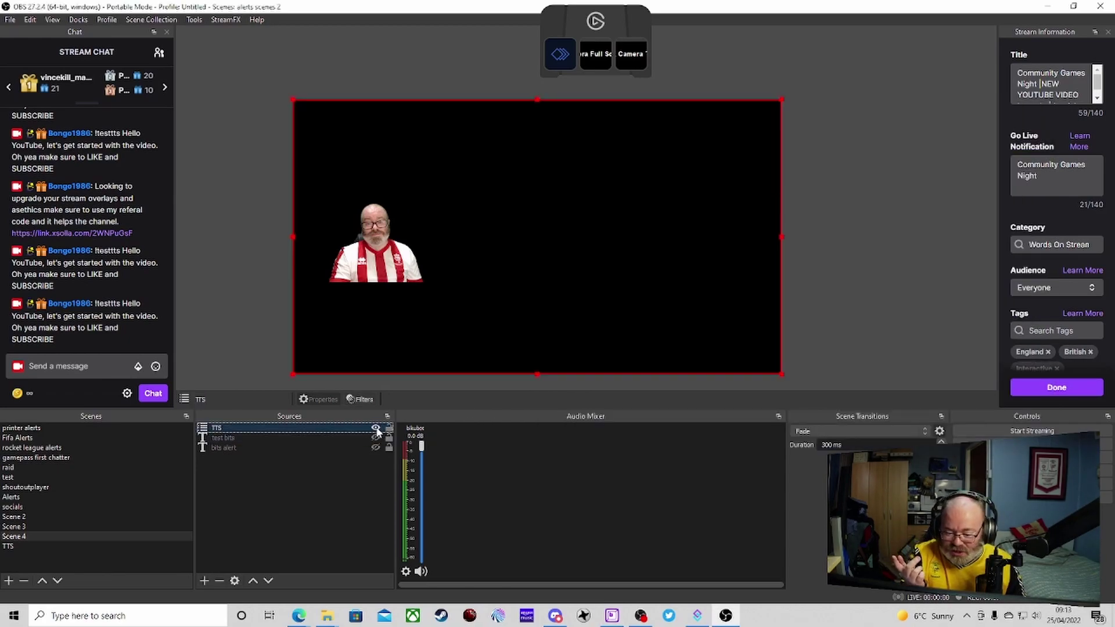
click(377, 430)
click(612, 616)
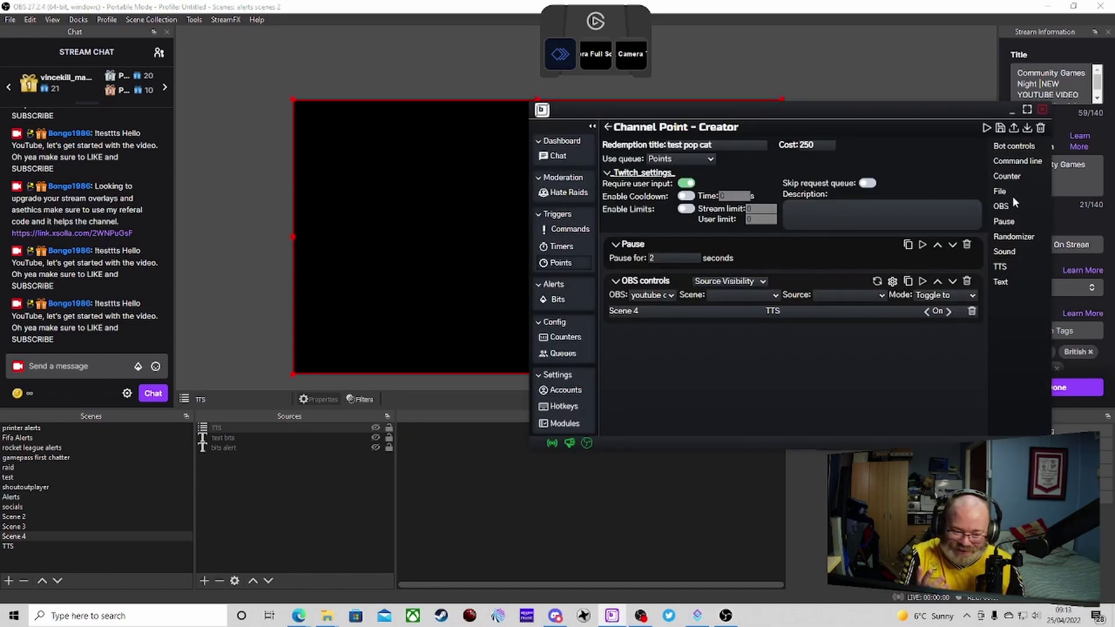
- Add a Text-To-Speech step reading the user message in the Brian voice at volume 100
drag(1000, 267, 733, 363)
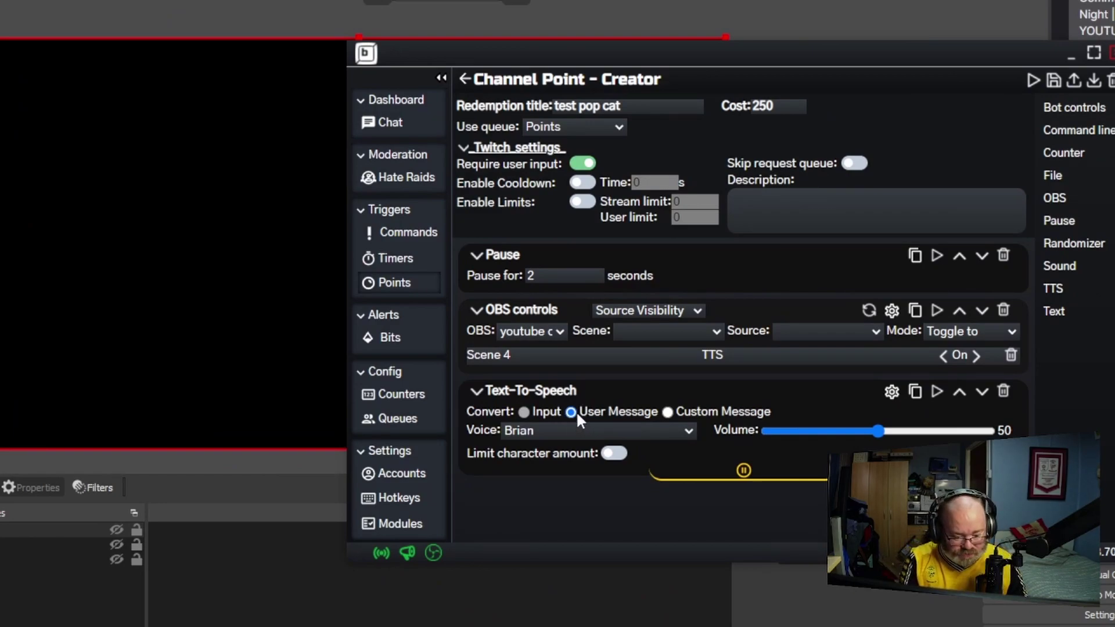
drag(878, 431, 994, 430)
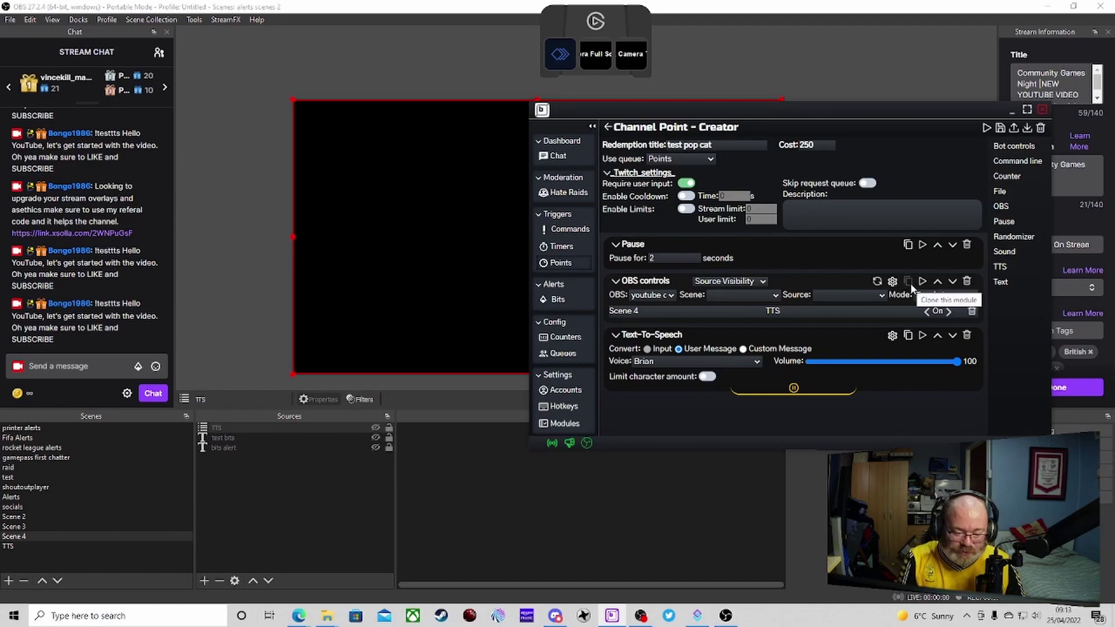
- Duplicate the pause, place it after the speech step, and set it to 1 second
click(908, 246)
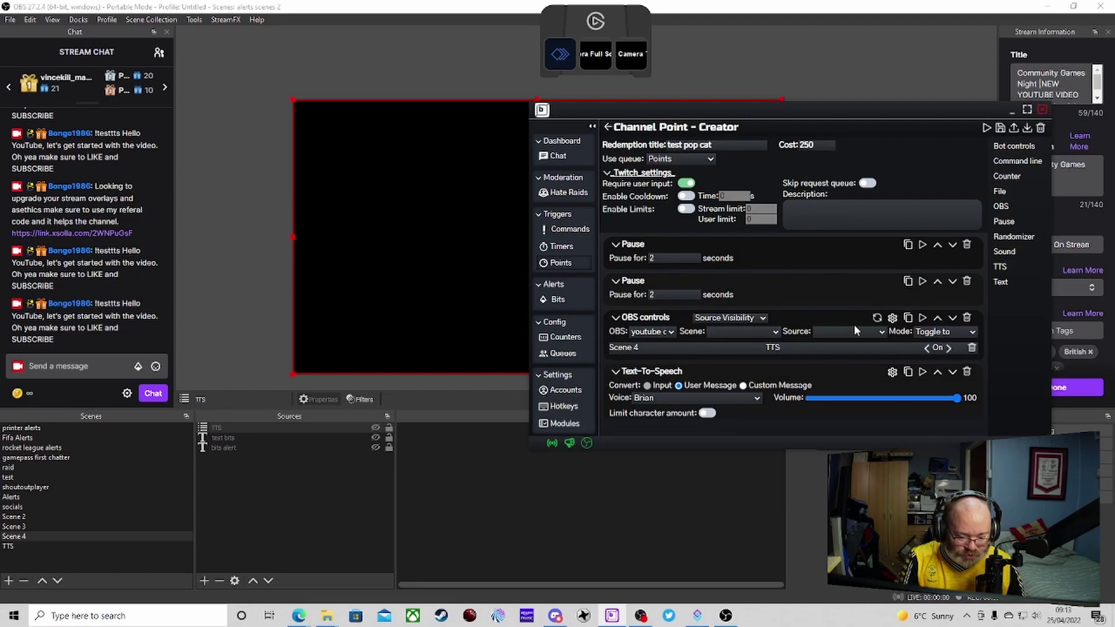
drag(758, 286, 767, 400)
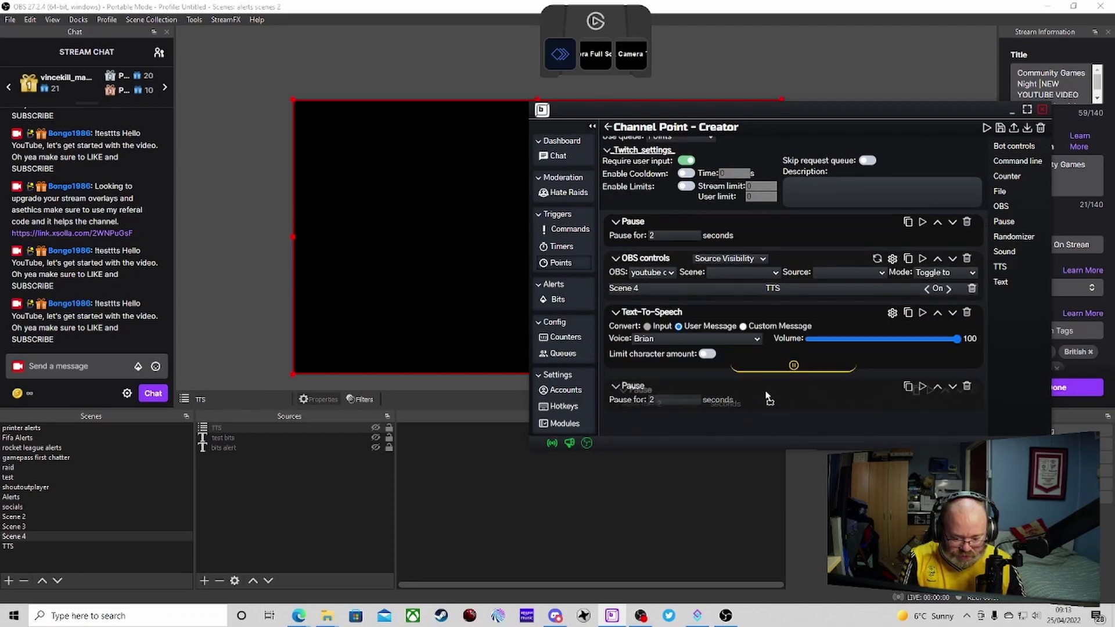
click(695, 403)
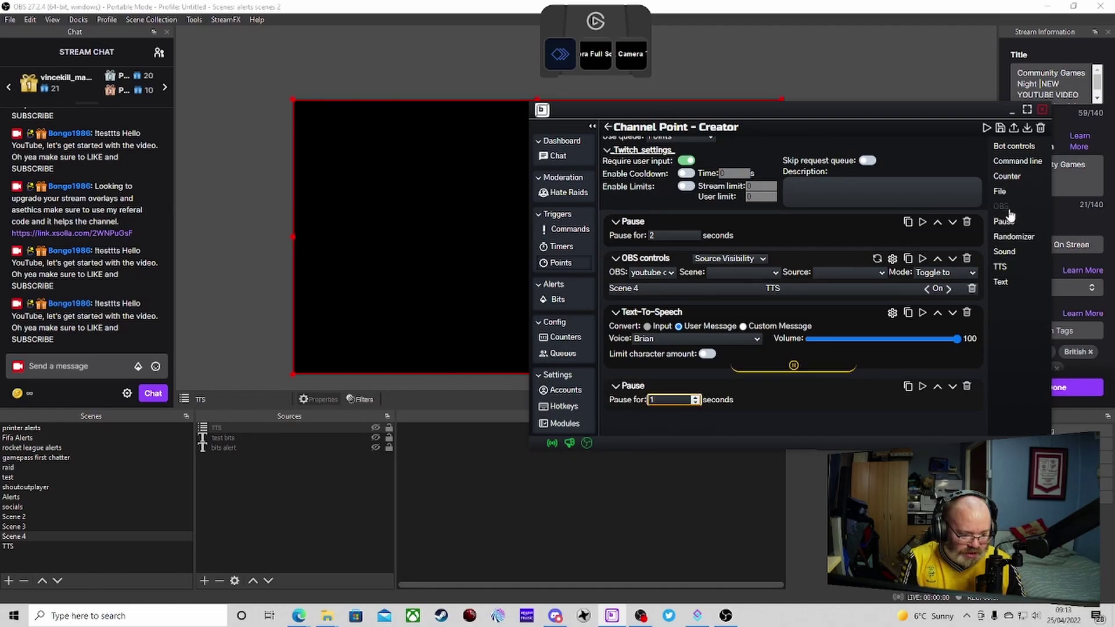
- Duplicate the OBS step below the 1-second pause and set it to youtube obs, Scene 4, TTS Off
click(906, 258)
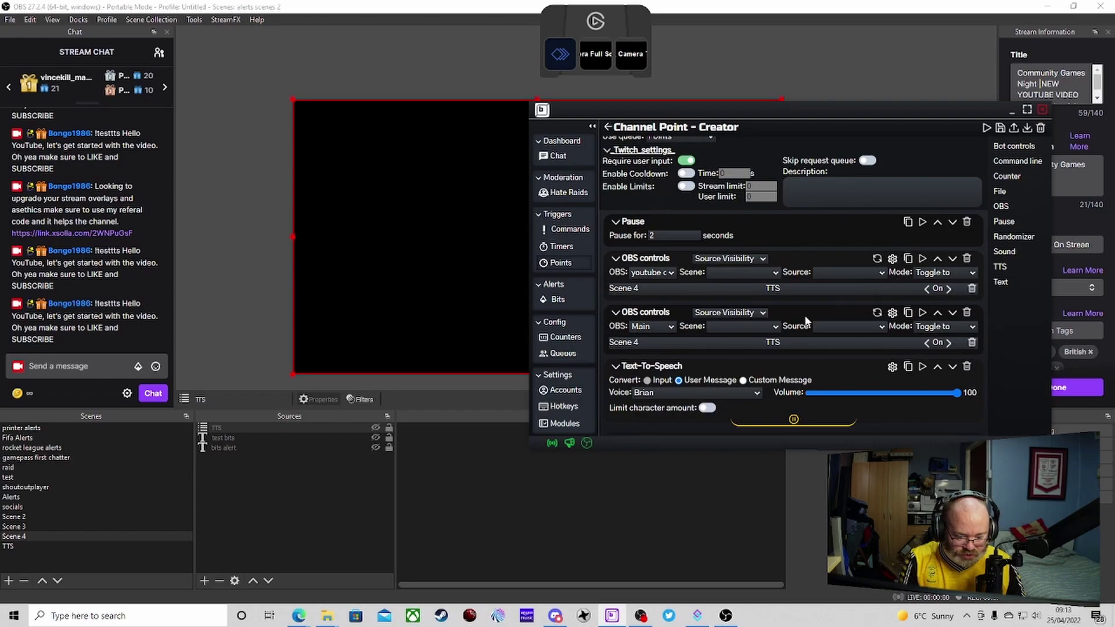
drag(784, 310, 776, 418)
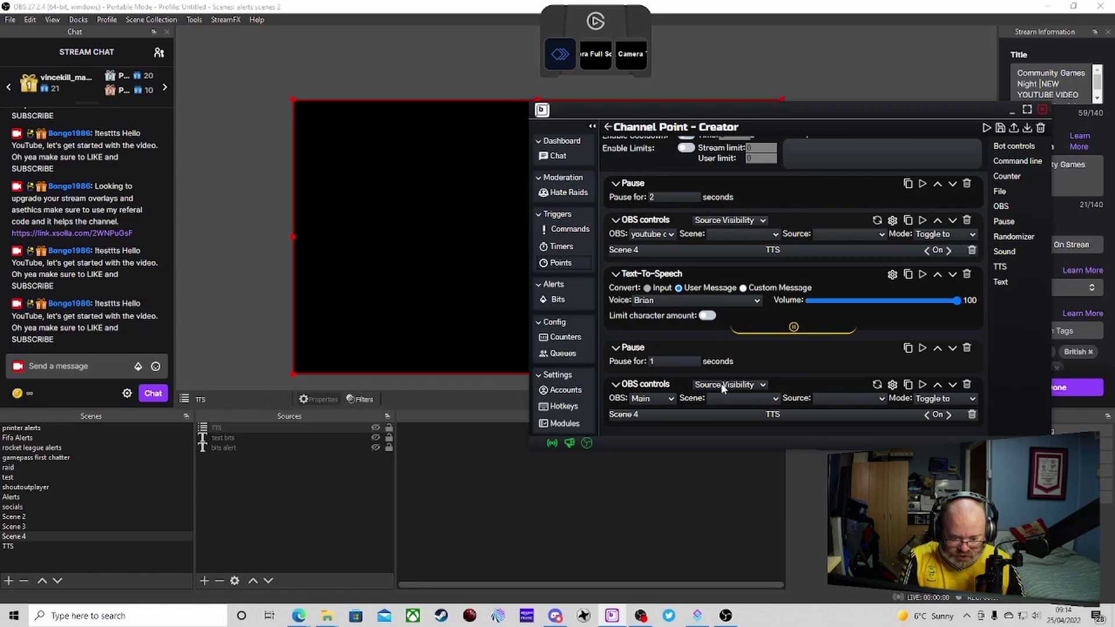
click(972, 414)
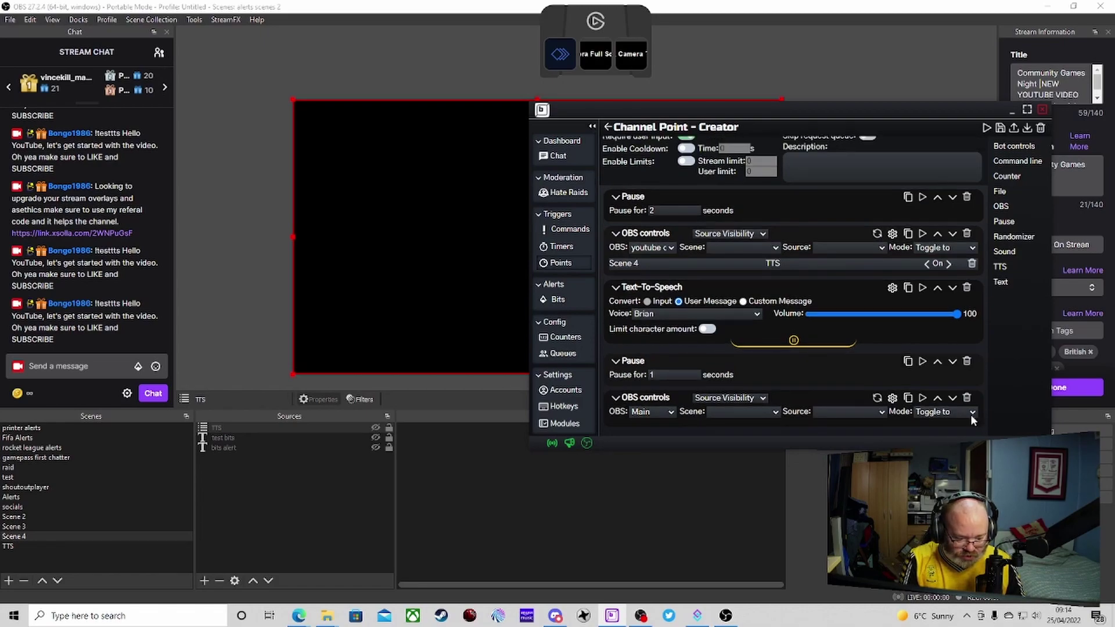
click(671, 413)
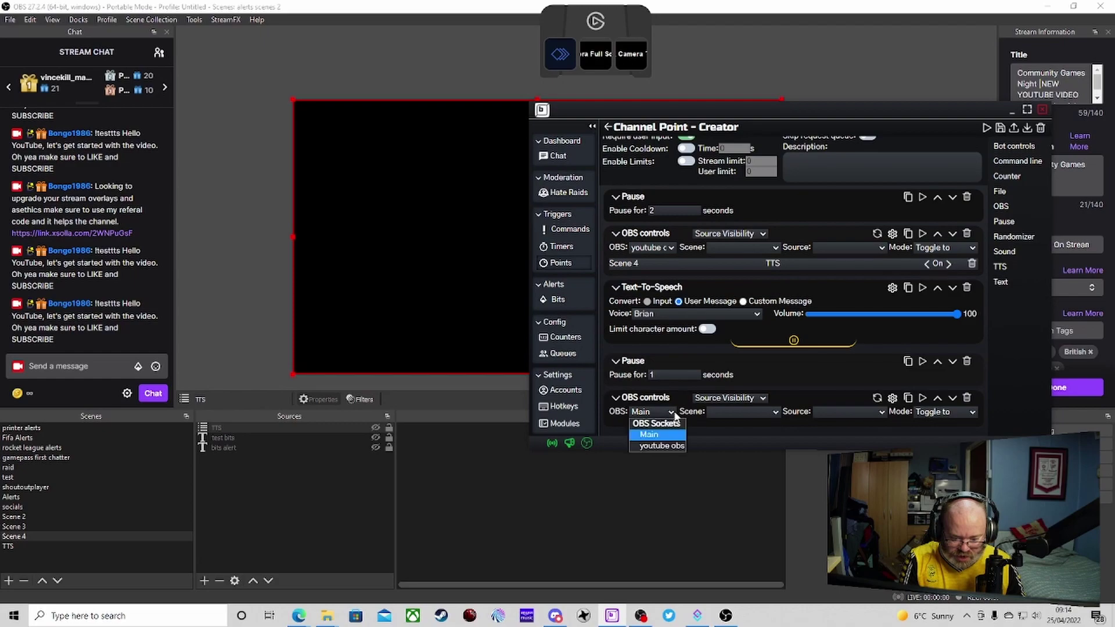
click(667, 443)
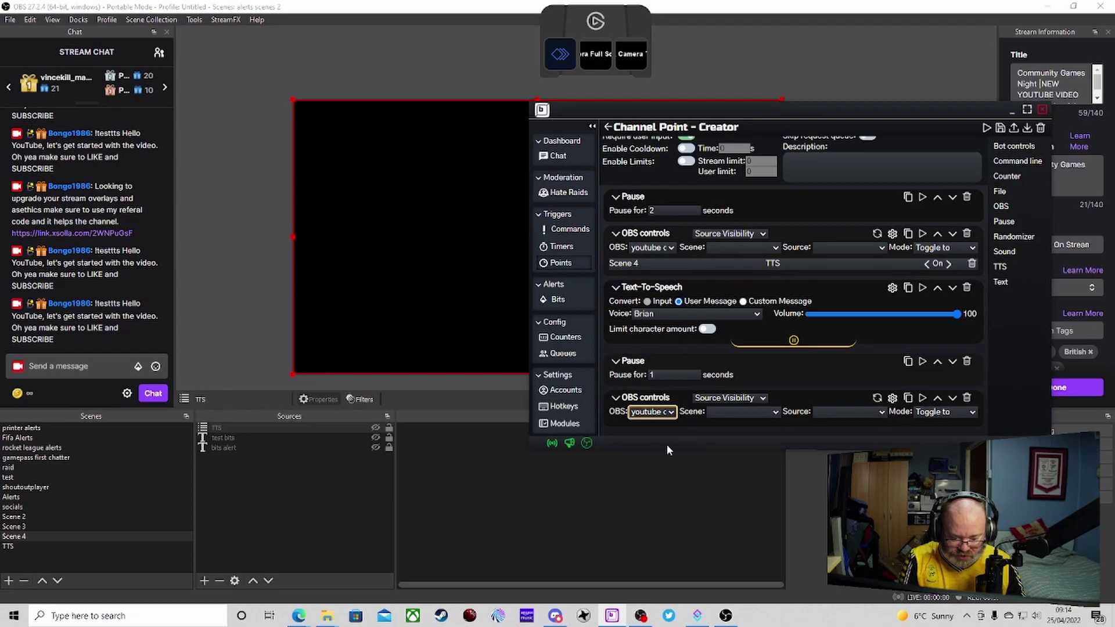
click(773, 415)
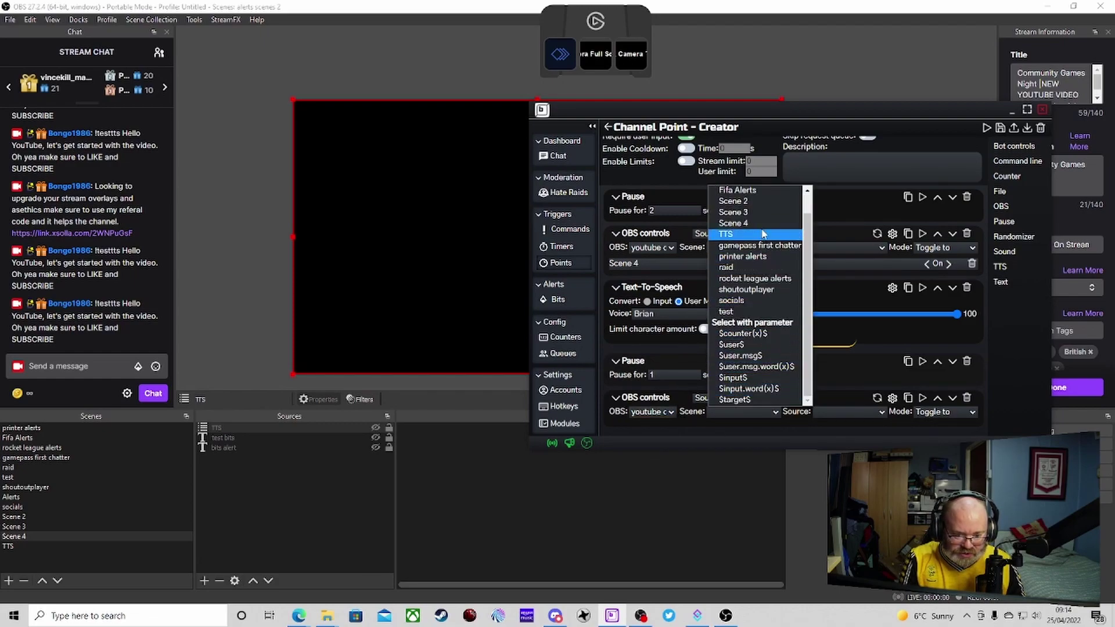
click(762, 225)
click(881, 413)
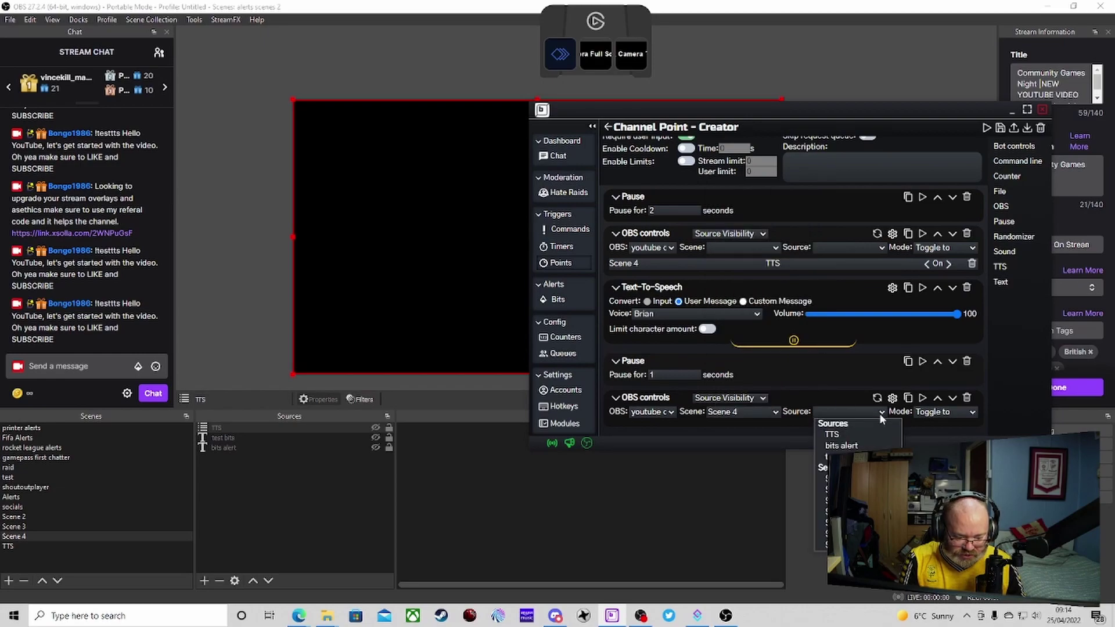
click(852, 434)
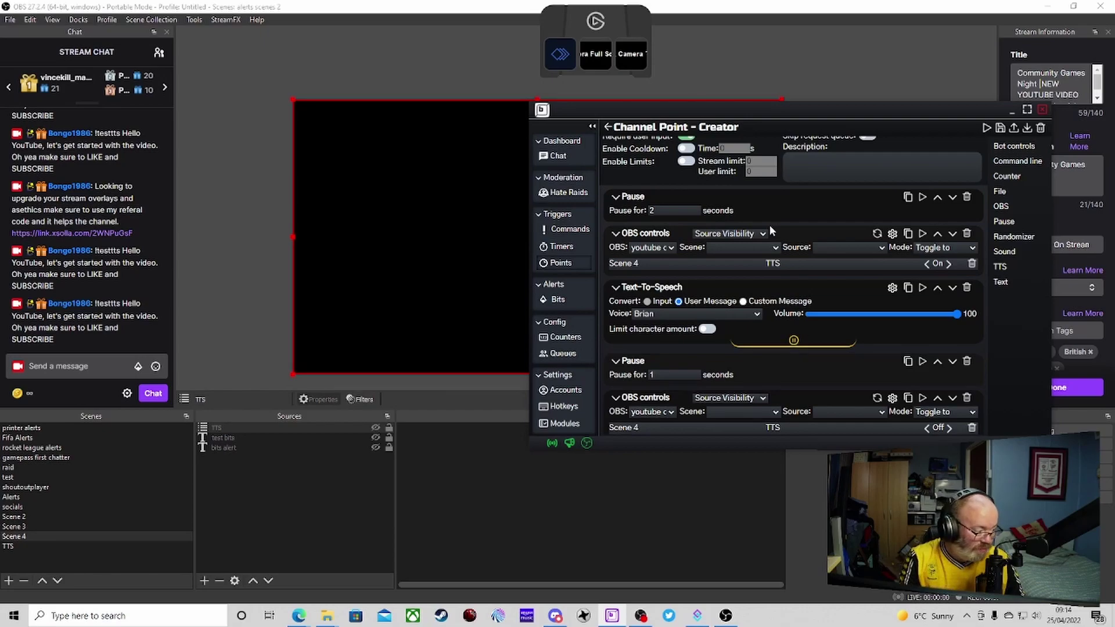
drag(764, 114, 657, 95)
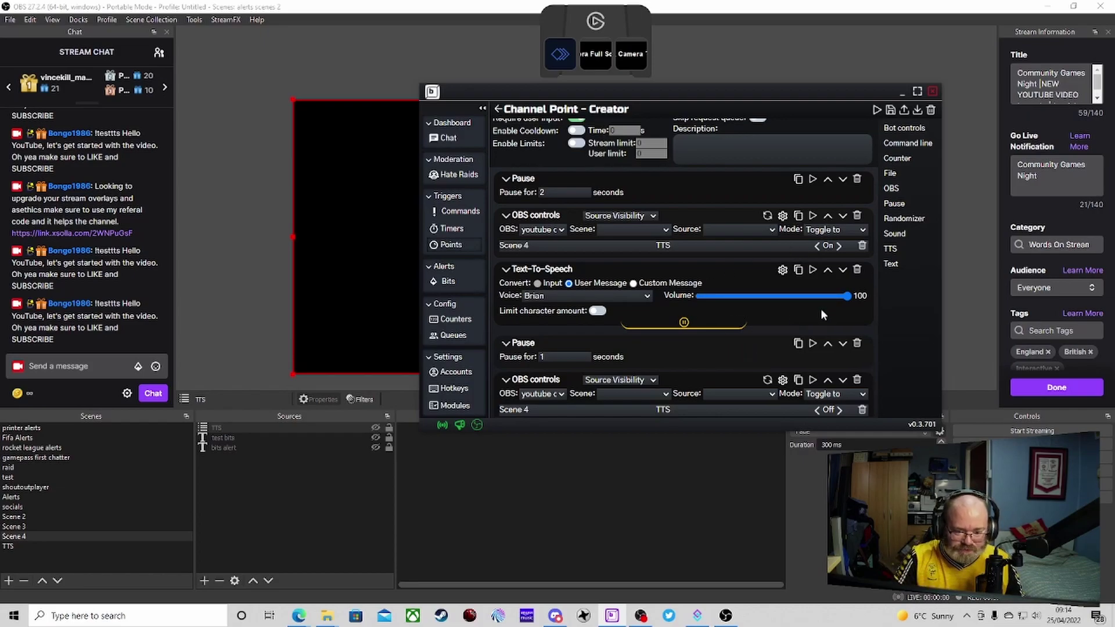
- Save the test pop cat channel point reward and move the creator window aside
click(892, 110)
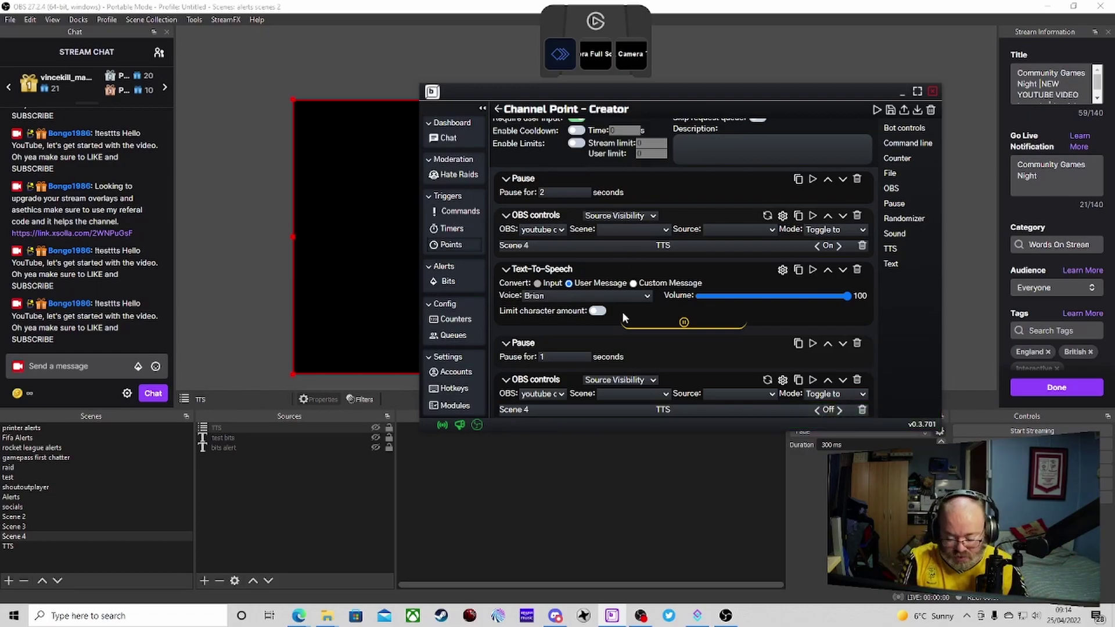
scroll(624, 312, down, 1)
scroll(626, 308, up, 2)
scroll(625, 310, up, 2)
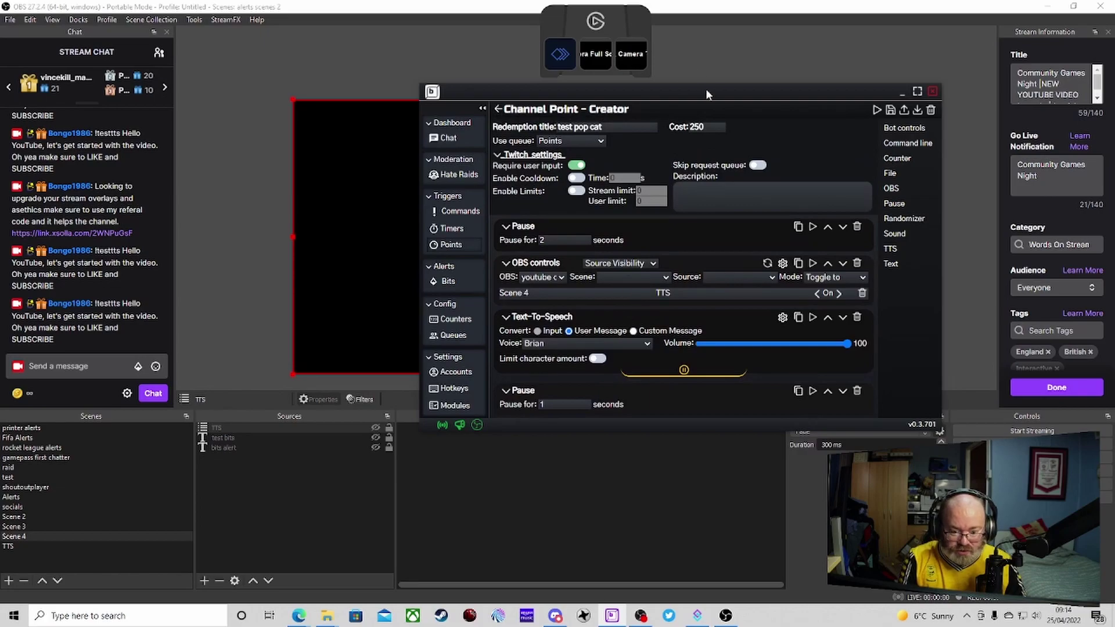
drag(706, 89, 873, 96)
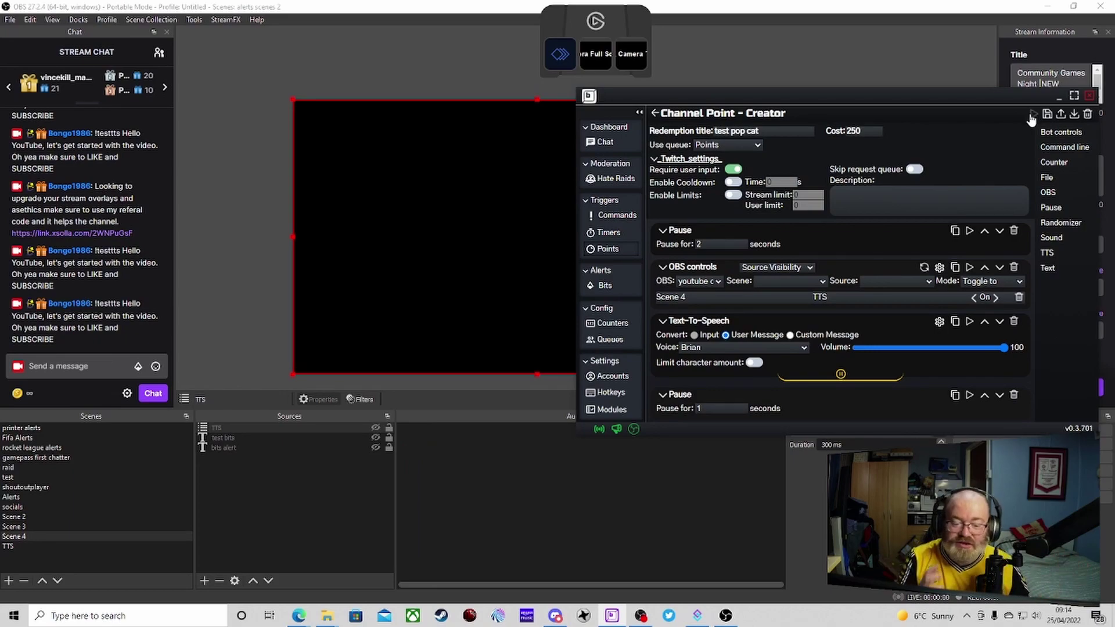
- Redeem test pop cat in chat with the message 'this is another test of bongo pop'
click(27, 393)
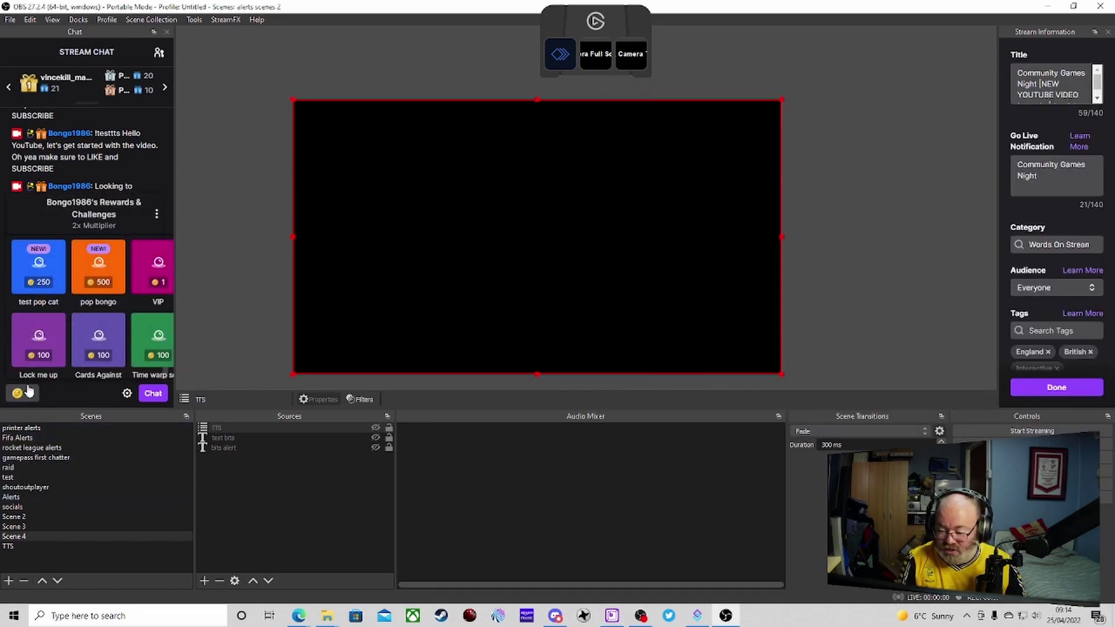
click(38, 266)
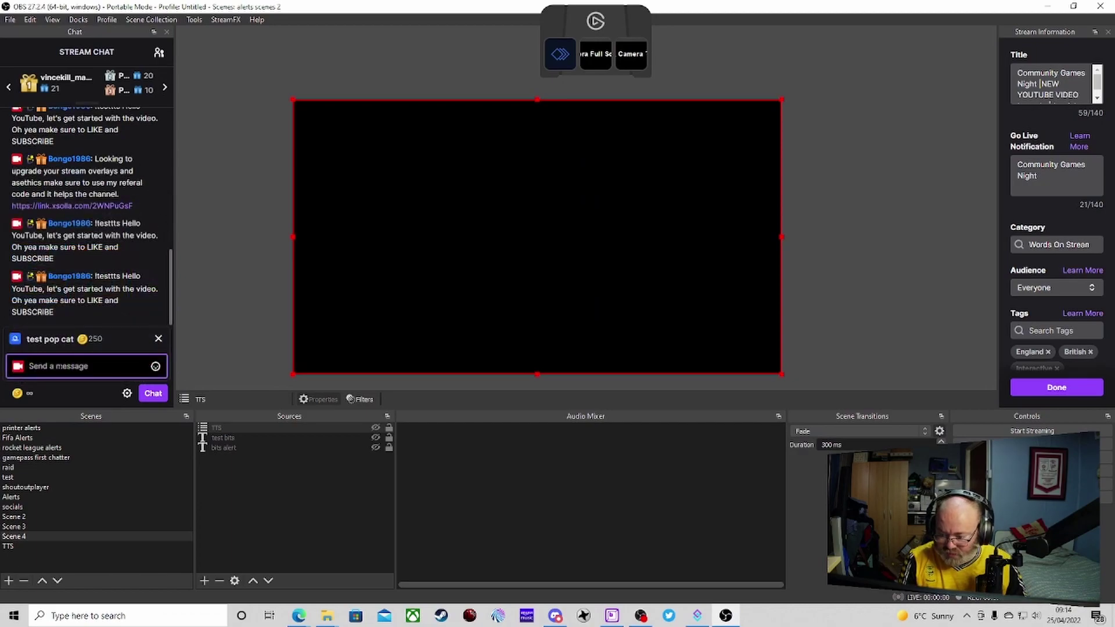
text(th)
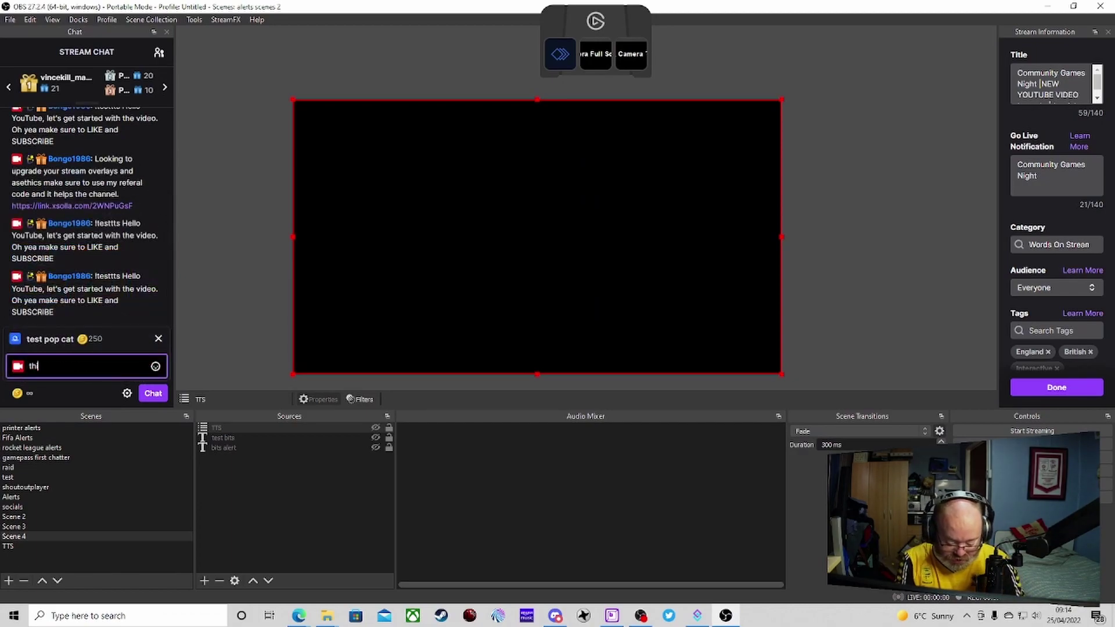
text(is is another test )
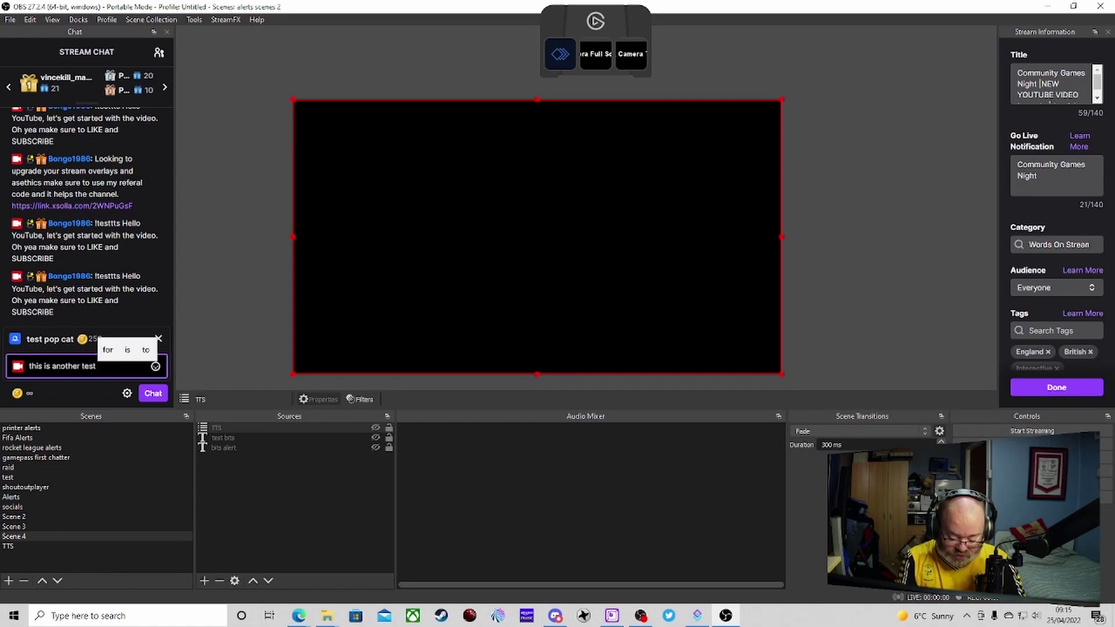
text(of b)
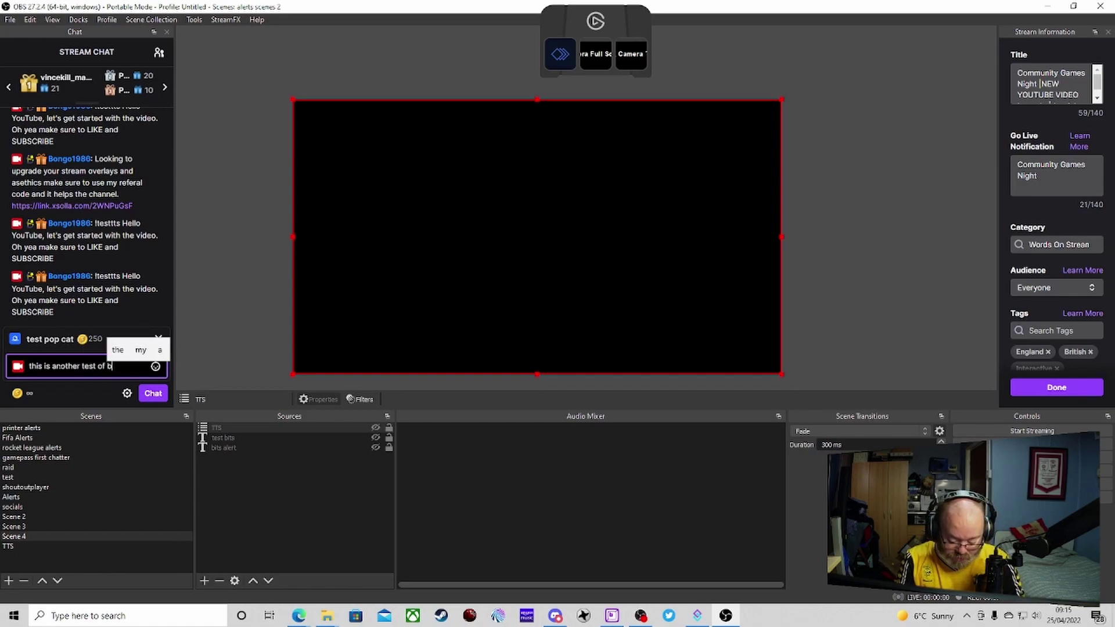
text(oingo)
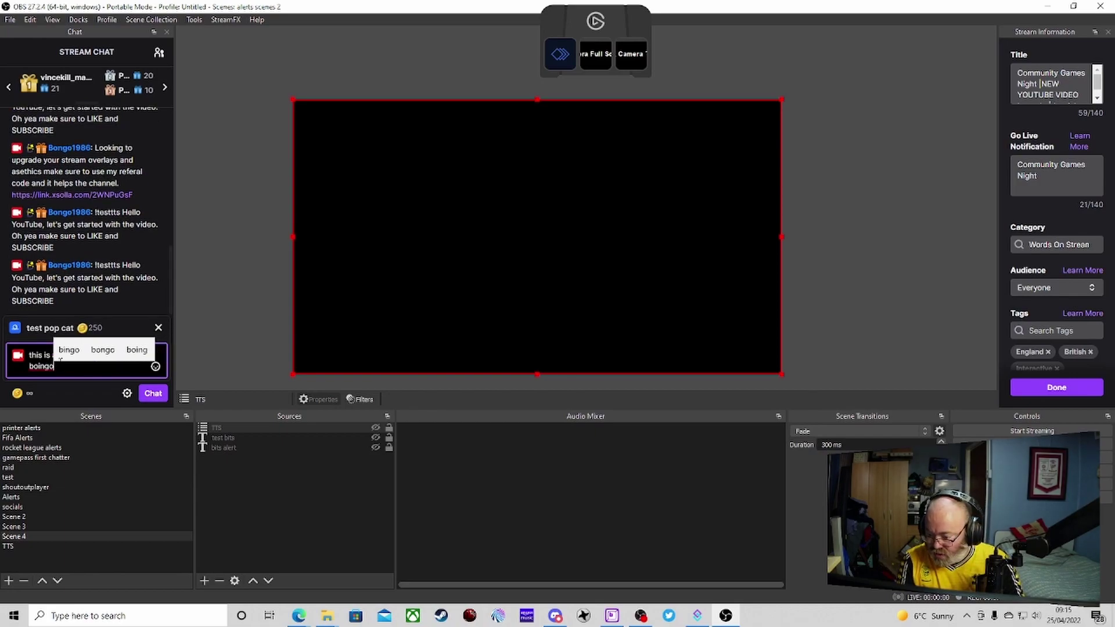
key(BackSpace)
key(BackSpace)
key(BackSpace)
key(BackSpace)
text(ngo pop)
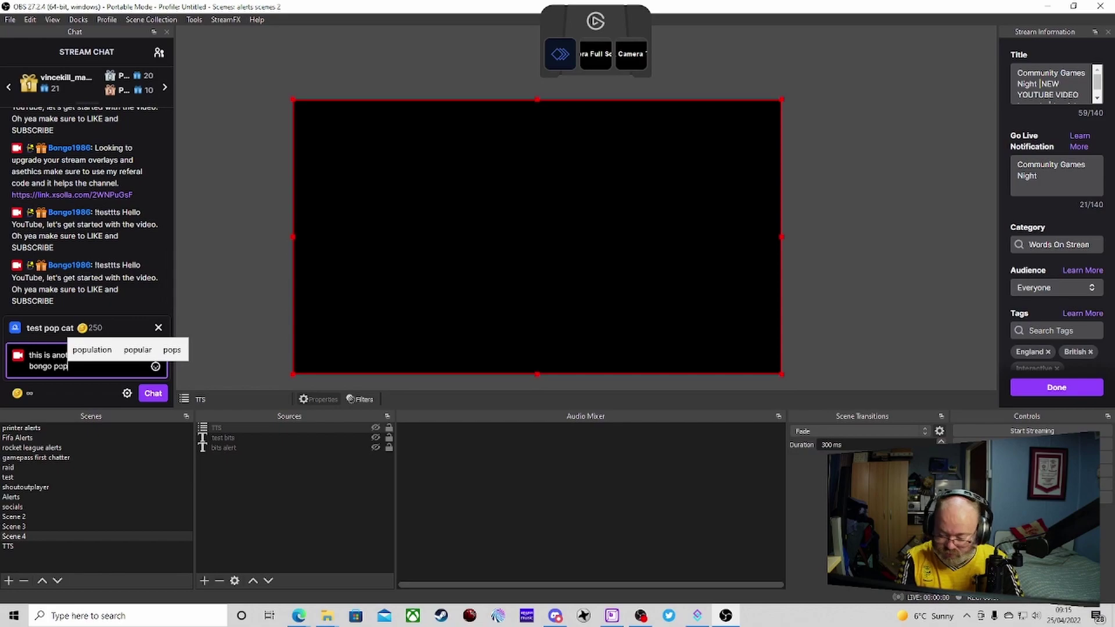
key(Return)
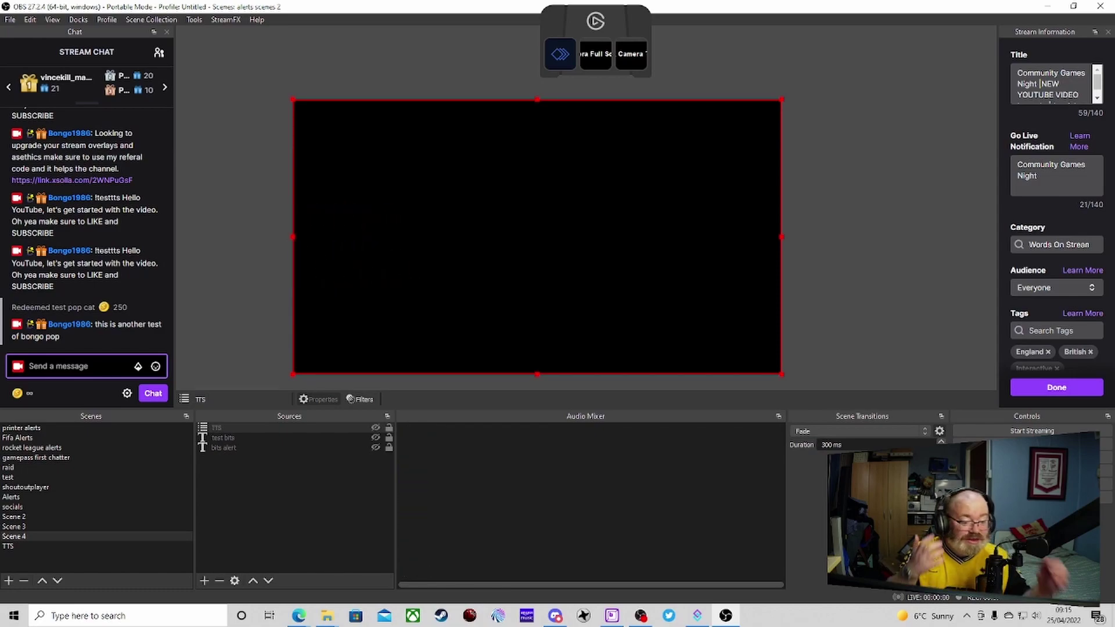
- Bring the Channel Point Creator back over OBS and review the test pop cat action sequence
click(620, 617)
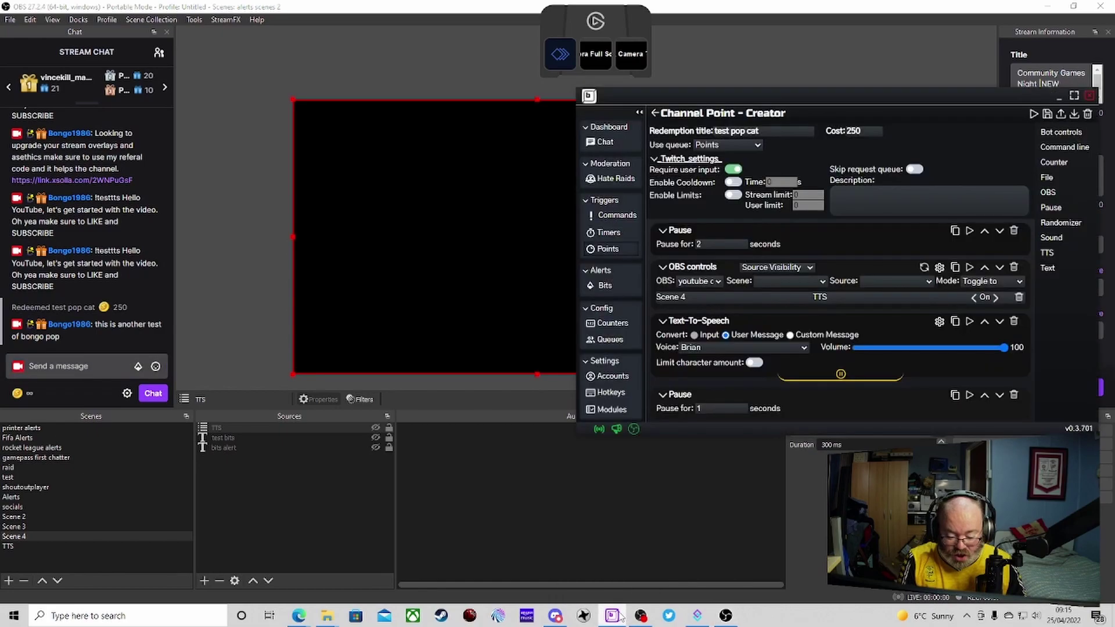
drag(818, 91, 546, 106)
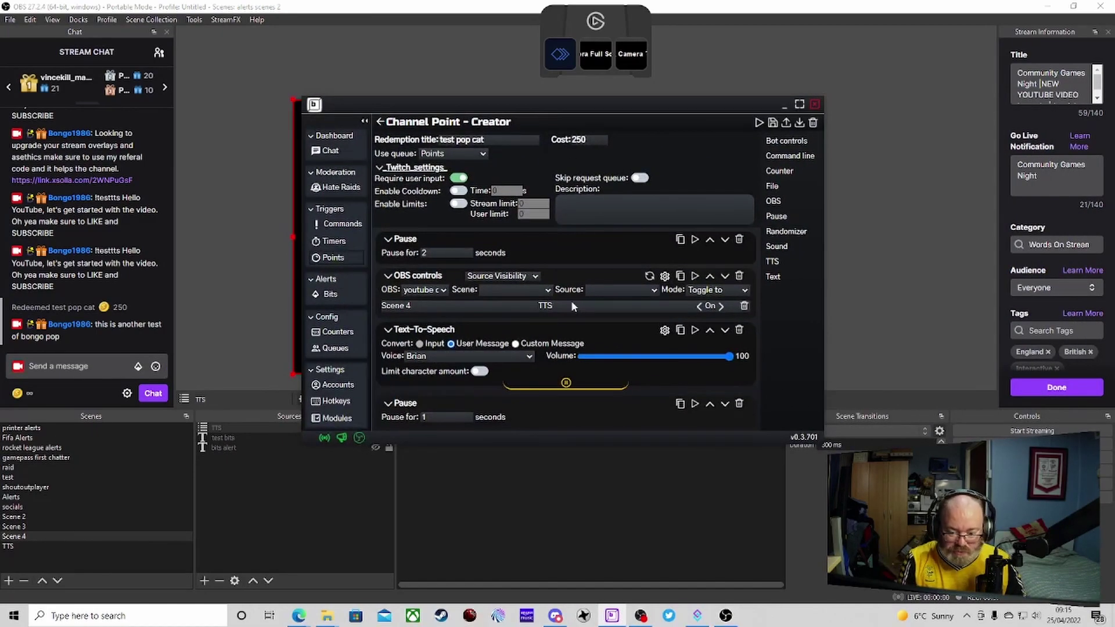
scroll(571, 307, down, 1)
scroll(572, 307, up, 1)
scroll(571, 307, down, 1)
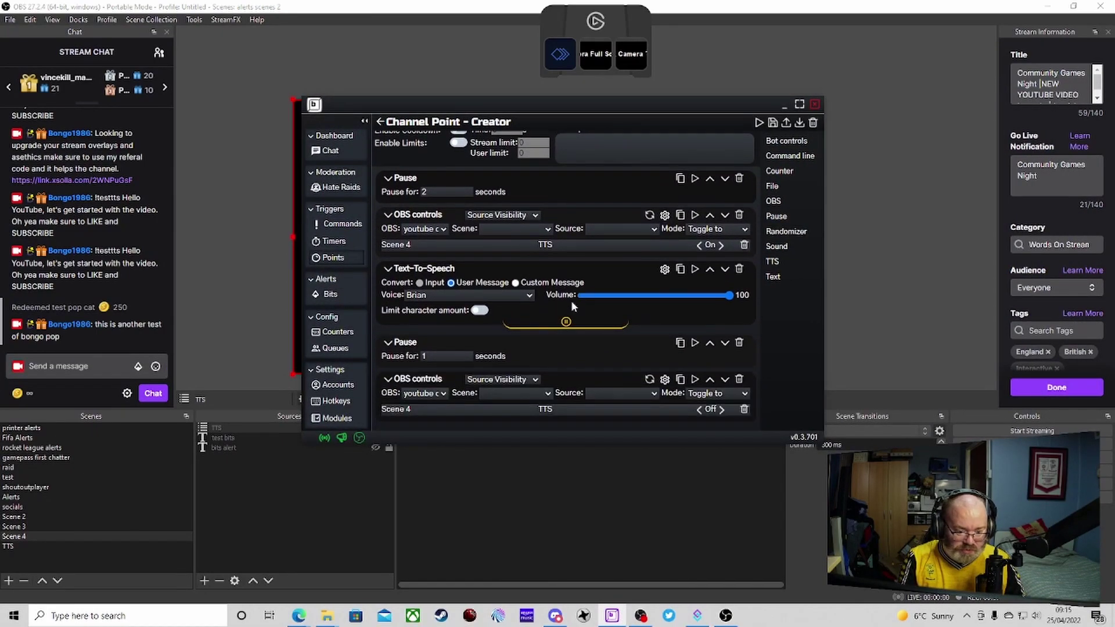
scroll(572, 306, up, 1)
scroll(572, 307, down, 1)
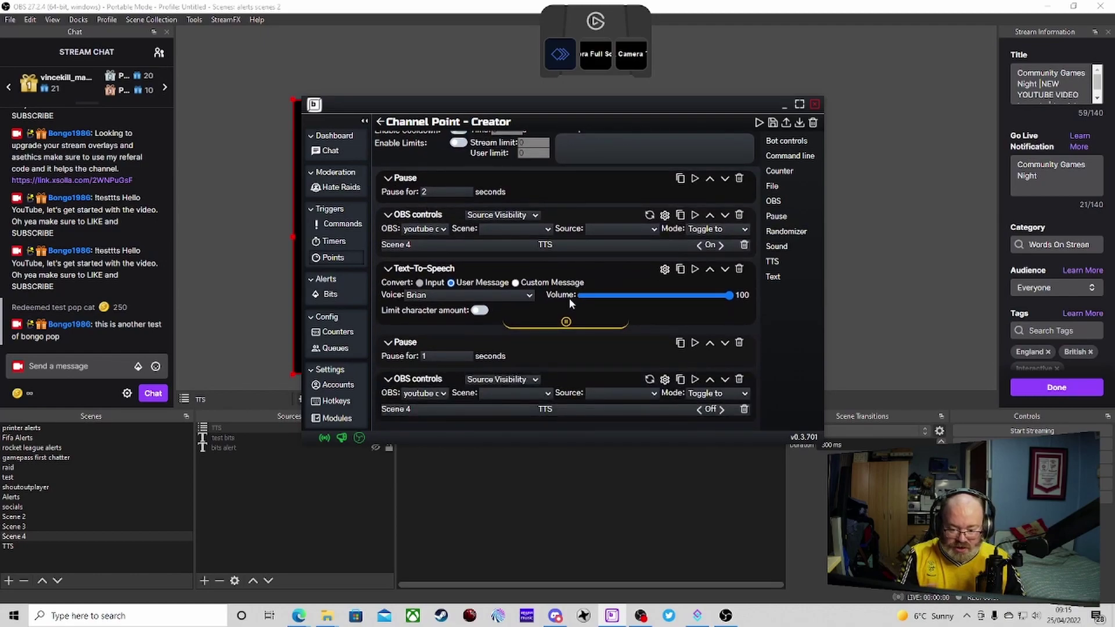